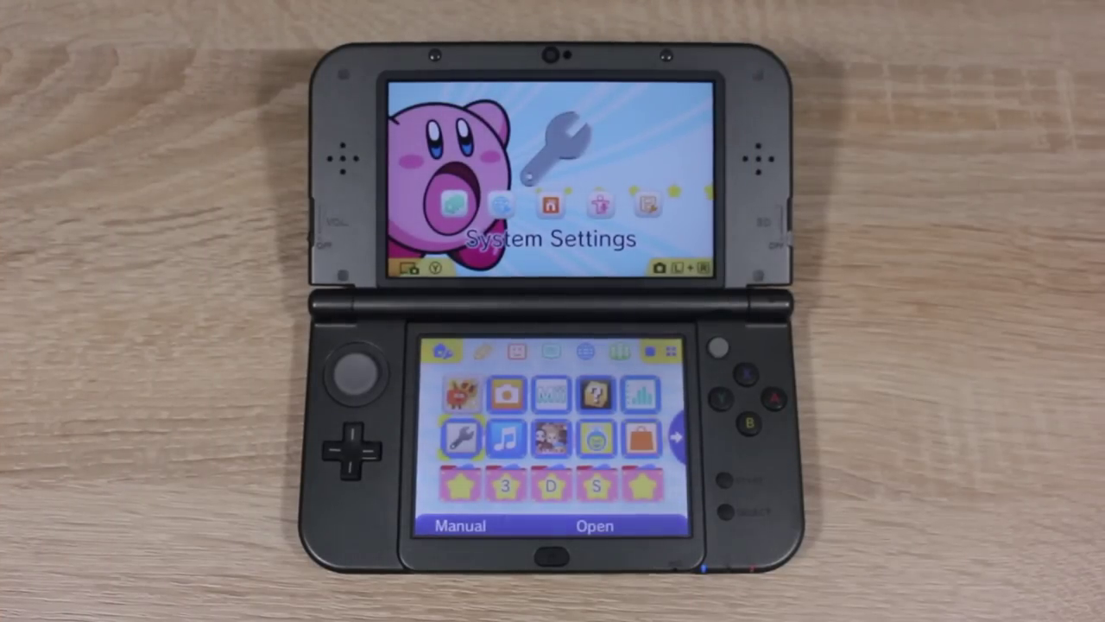
click(461, 393)
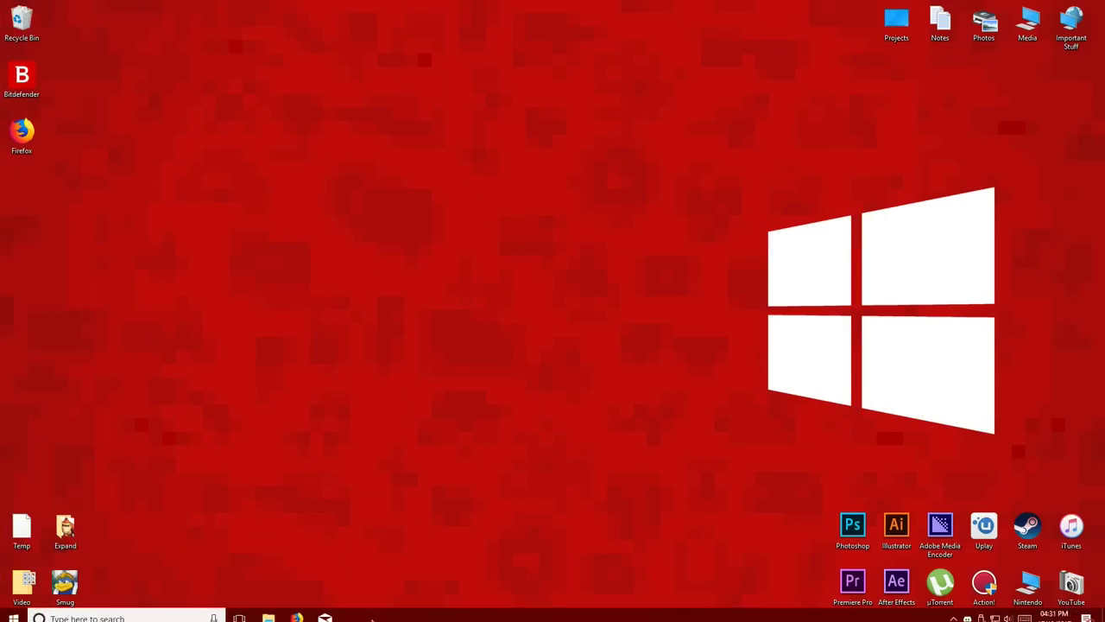
Switch to Firefox, maximize it, and download v3.zip from the Freakyhax v3 release to the desktop.
click(311, 610)
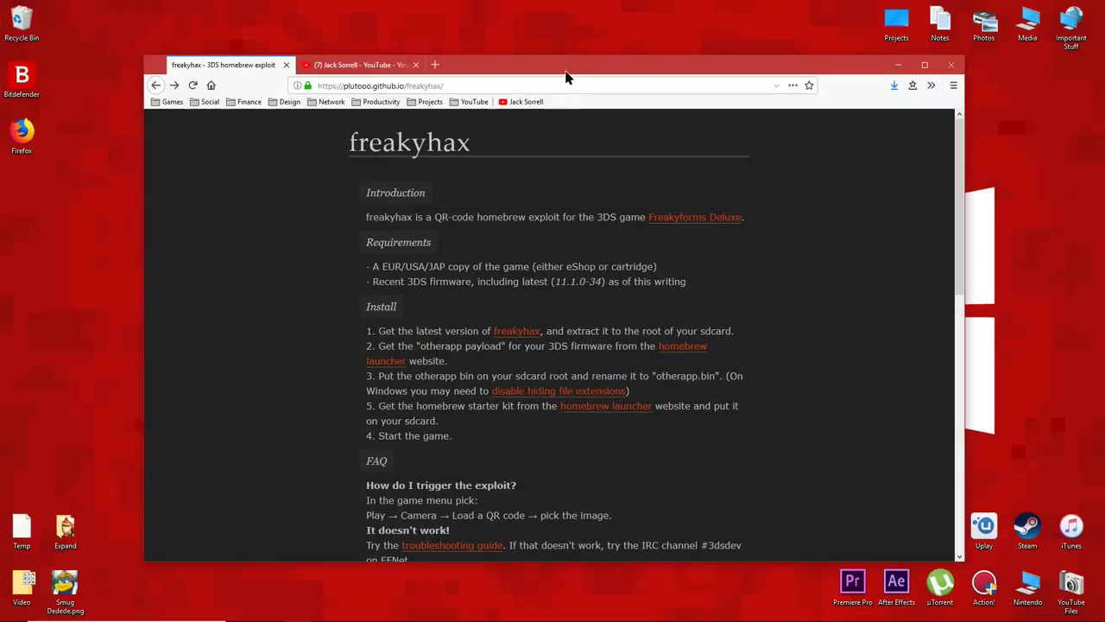
double_click(596, 65)
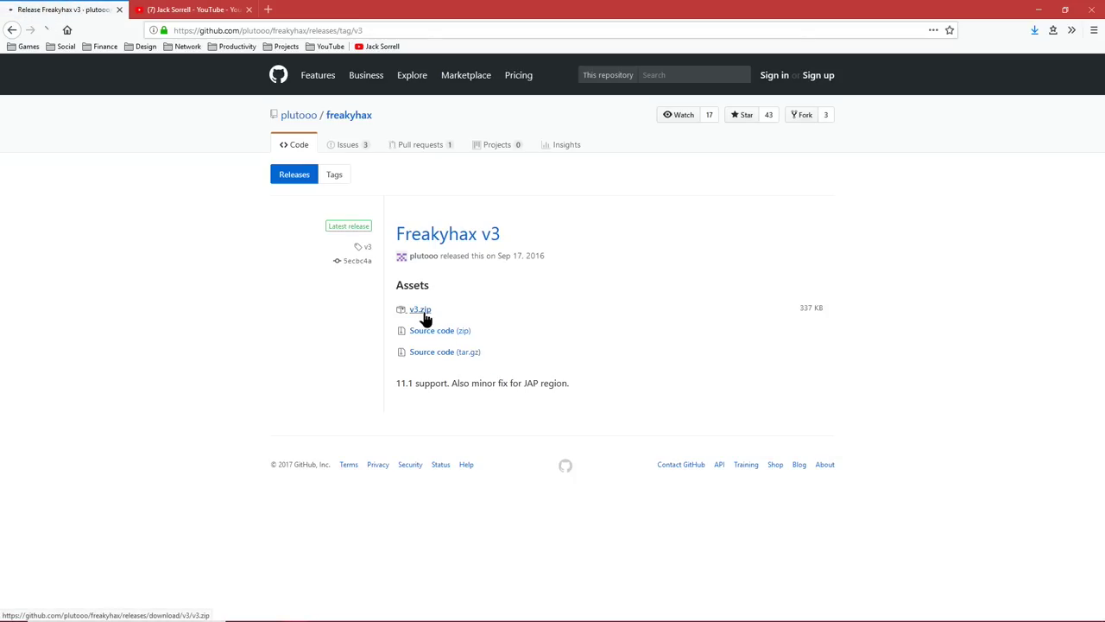
click(423, 312)
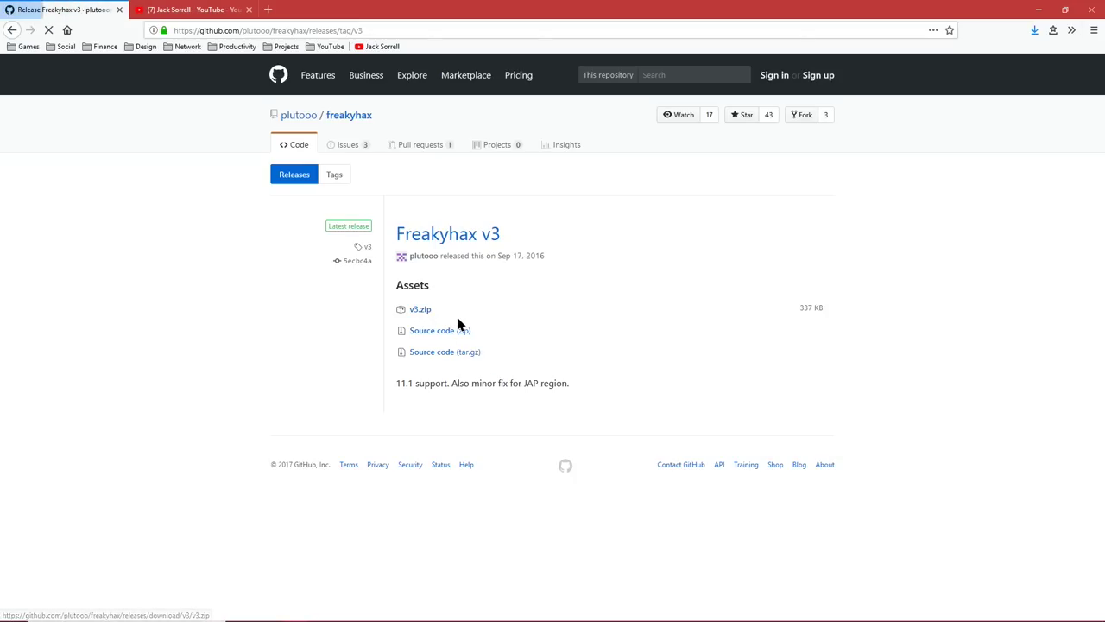
click(455, 292)
Return to the freakyhax page and follow the homebrew launcher link to that site's otherapp payload section.
key(alt+Left)
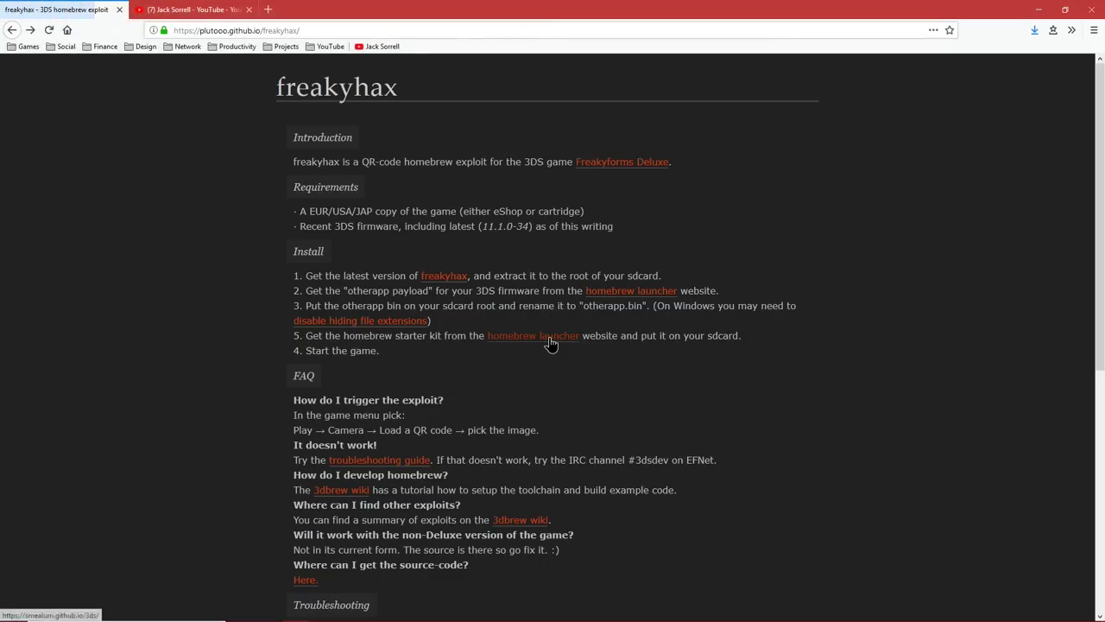
click(622, 292)
scroll(621, 365, down, 4)
scroll(620, 365, down, 10)
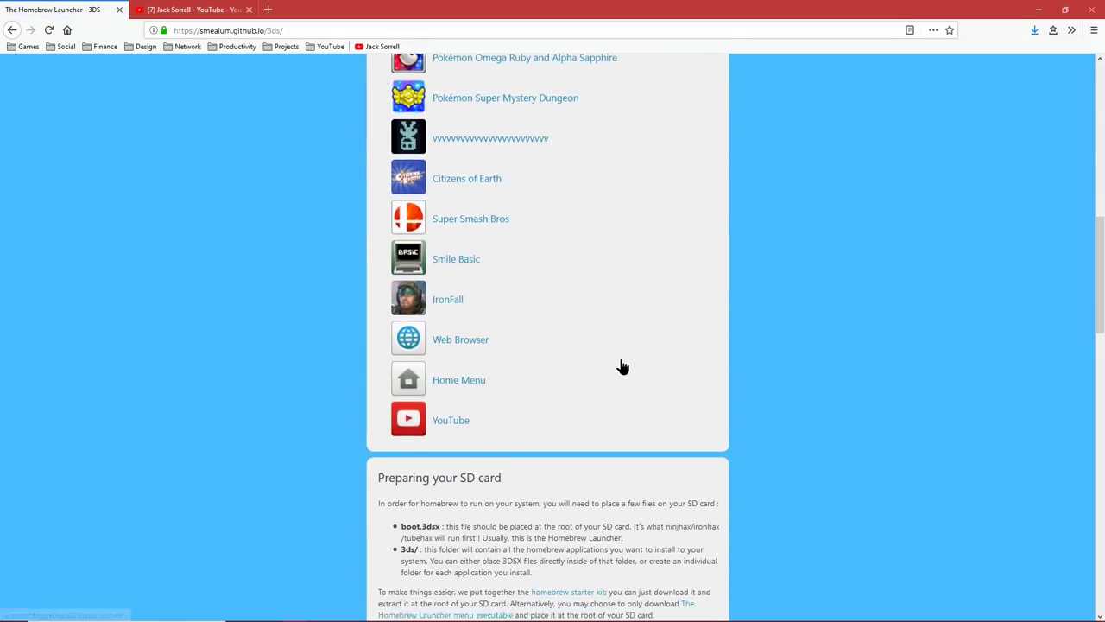
scroll(620, 365, up, 1)
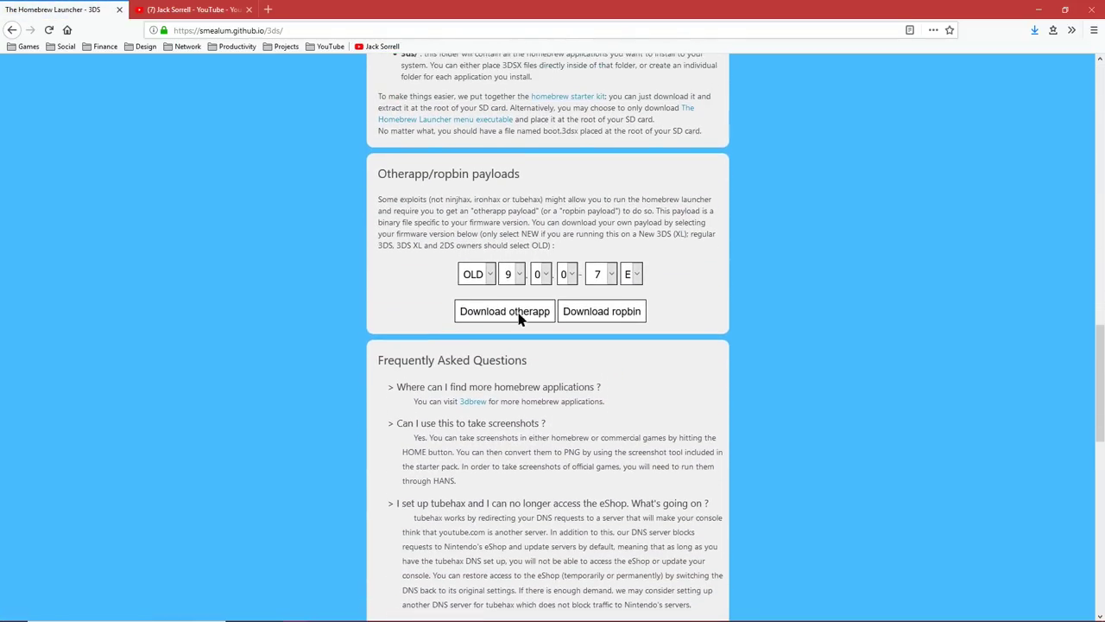
Set the otherapp payload firmware selection to NEW 11.6.0-39 with region E.
click(482, 296)
click(471, 327)
click(515, 296)
click(515, 342)
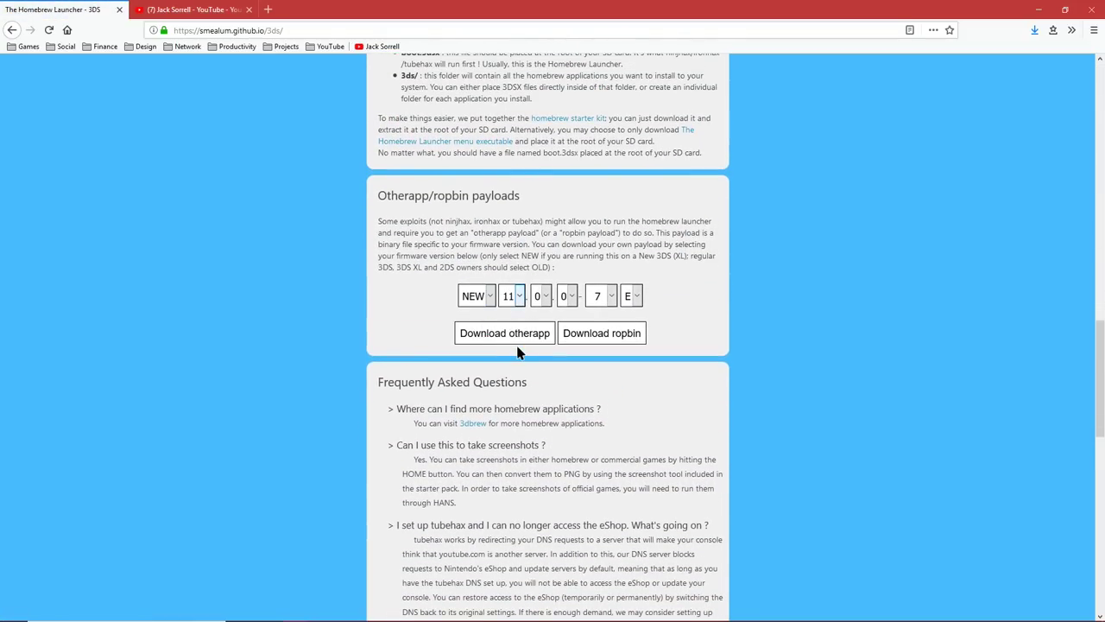
click(539, 300)
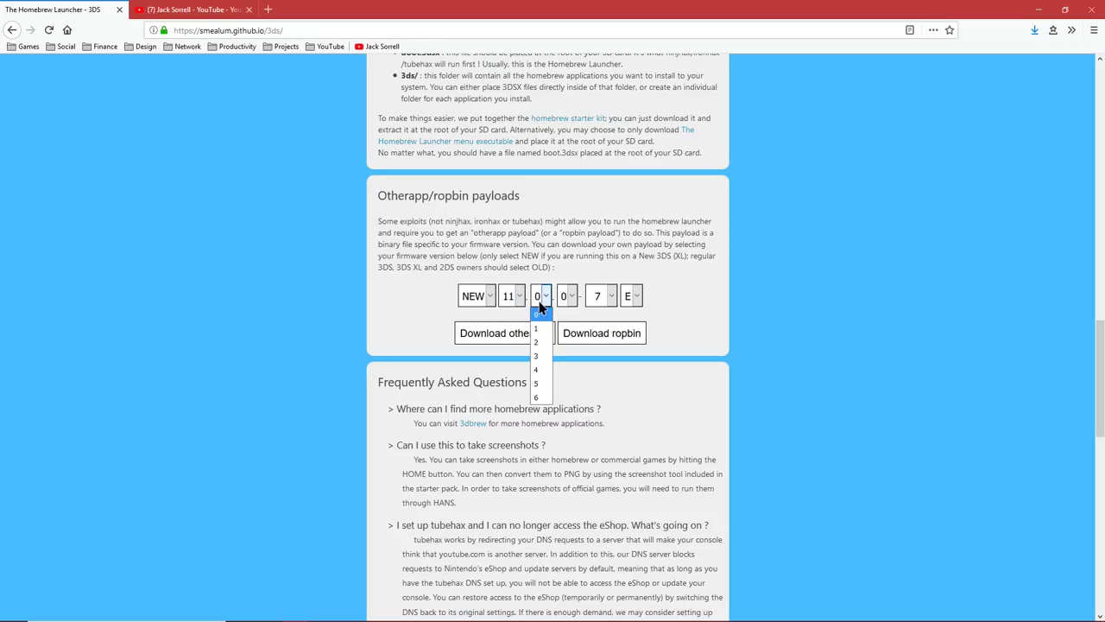
click(538, 397)
click(604, 296)
scroll(598, 397, down, 5)
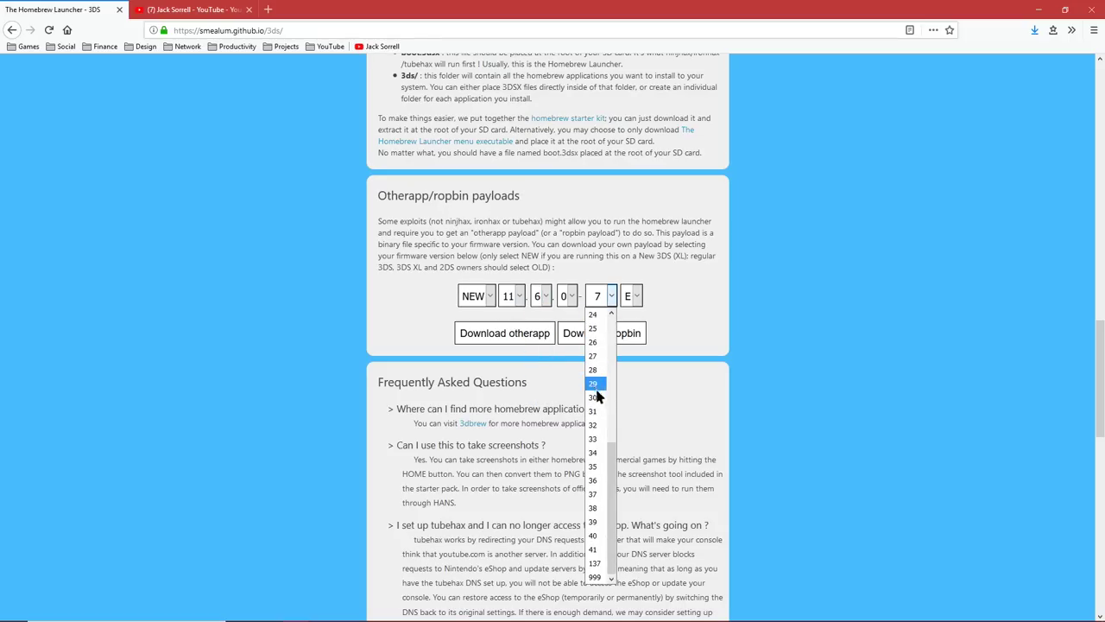
click(599, 521)
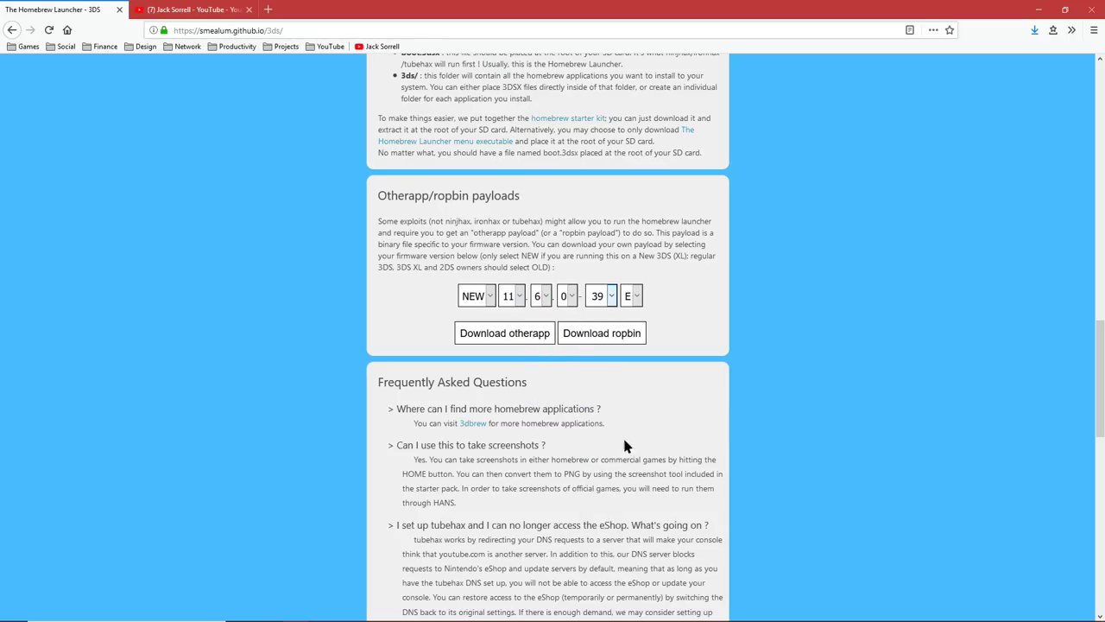
click(637, 295)
click(633, 297)
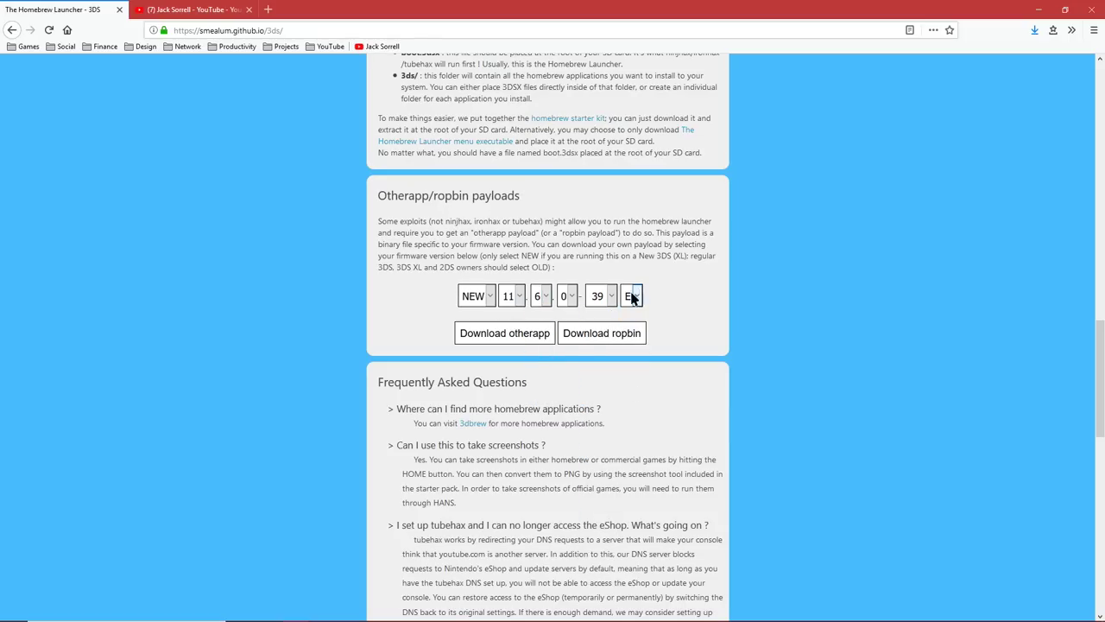
Download the otherapp payload for the selected firmware and save the file.
click(534, 340)
click(606, 382)
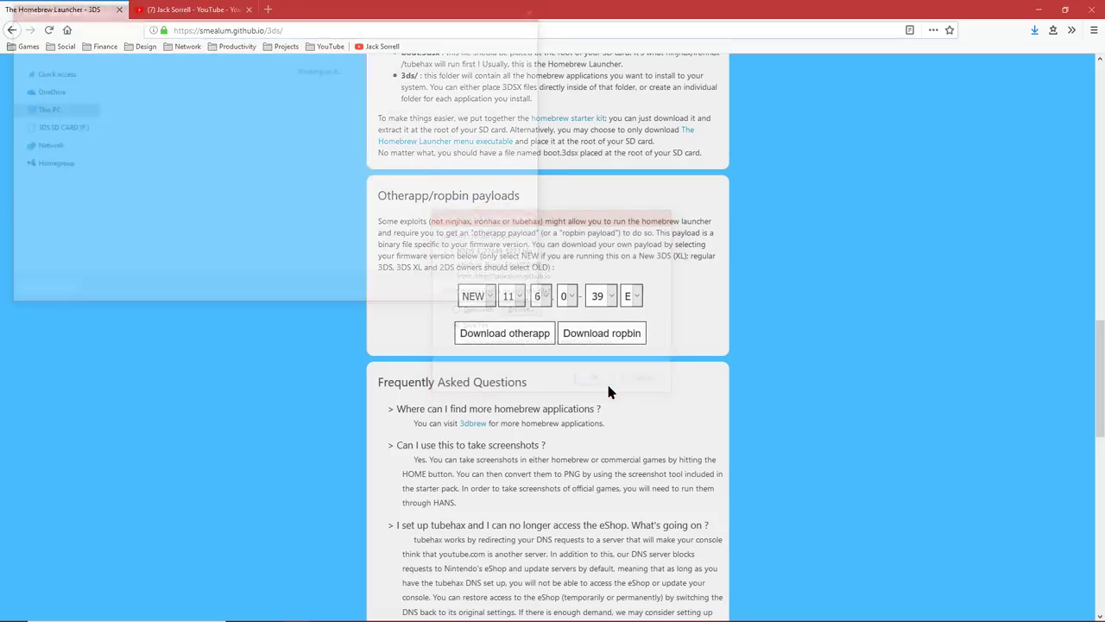
click(466, 297)
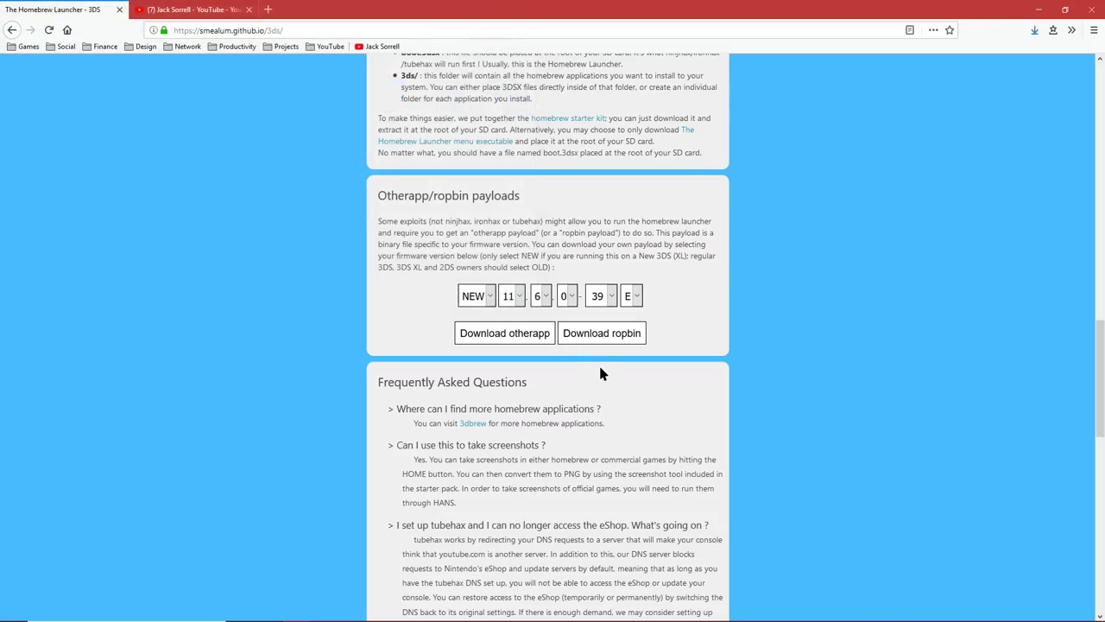
Download the homebrew starter kit from the SD card preparation section and save it to the desktop as starter.zip.
scroll(602, 373, up, 3)
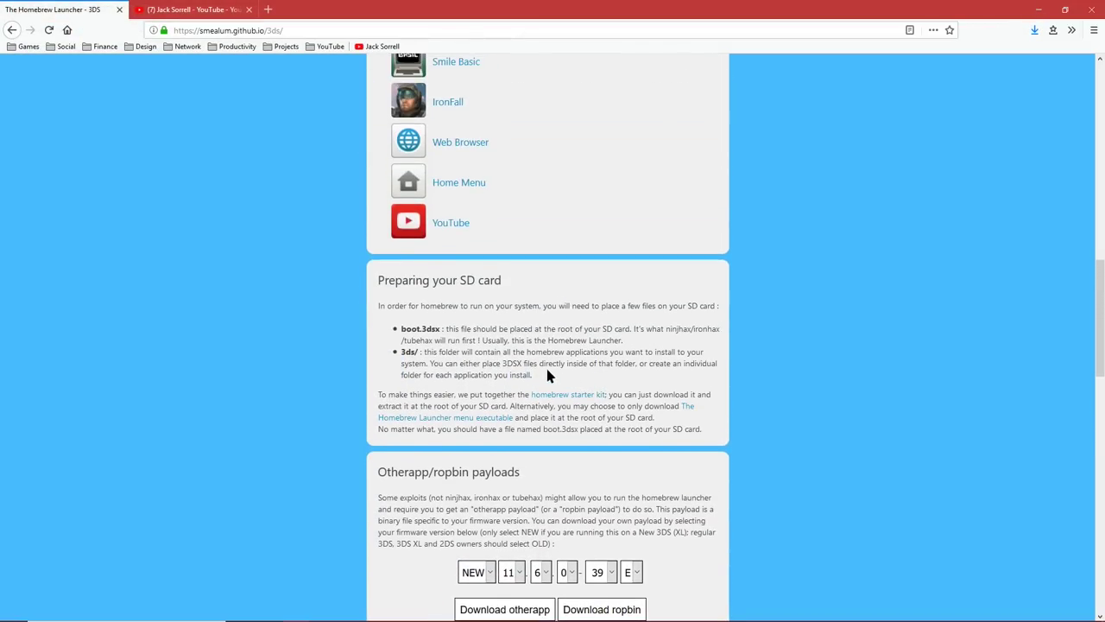
drag(528, 392, 562, 400)
click(614, 418)
click(592, 397)
scroll(592, 399, down, 1)
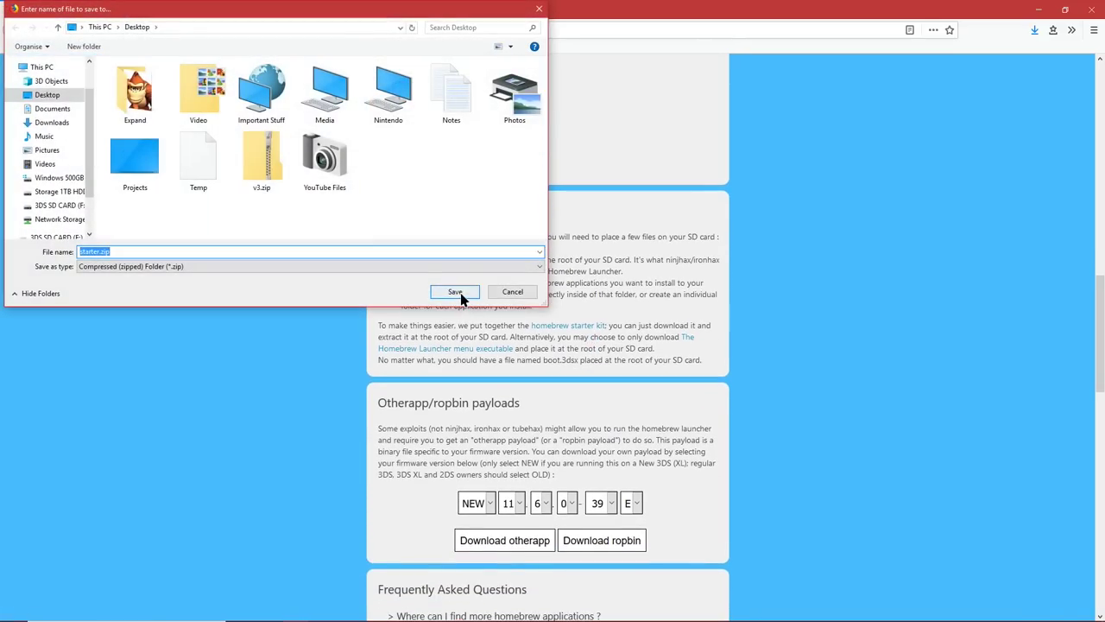
click(446, 291)
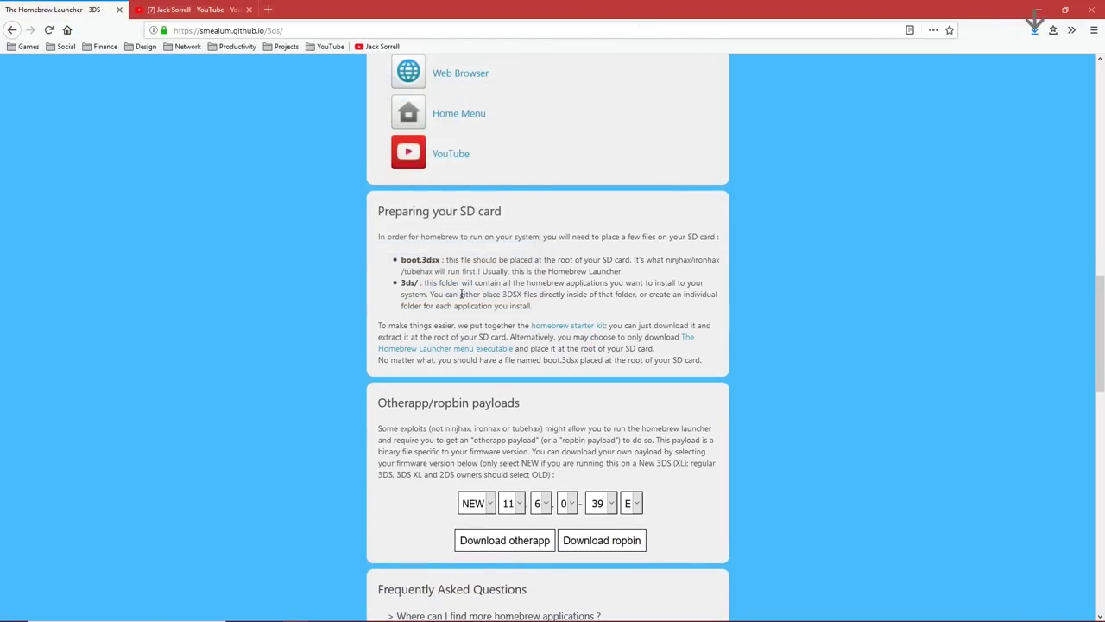
Minimize the browser, arrange the downloads on the desktop, and rename the payload file to otherapp.bin.
click(1038, 9)
drag(22, 304, 665, 354)
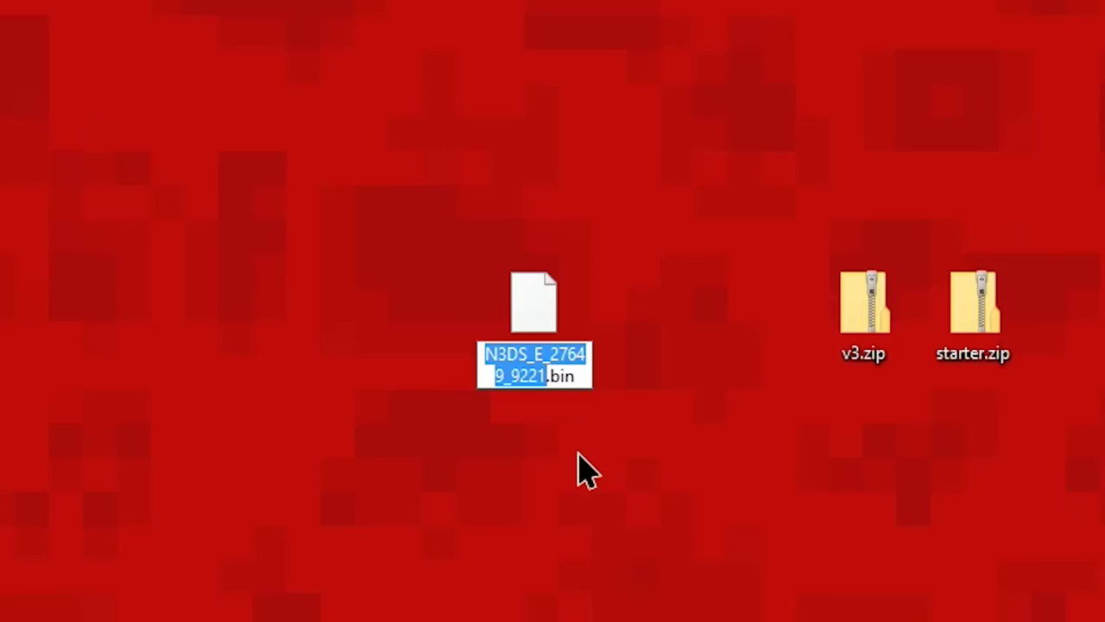
text(othera)
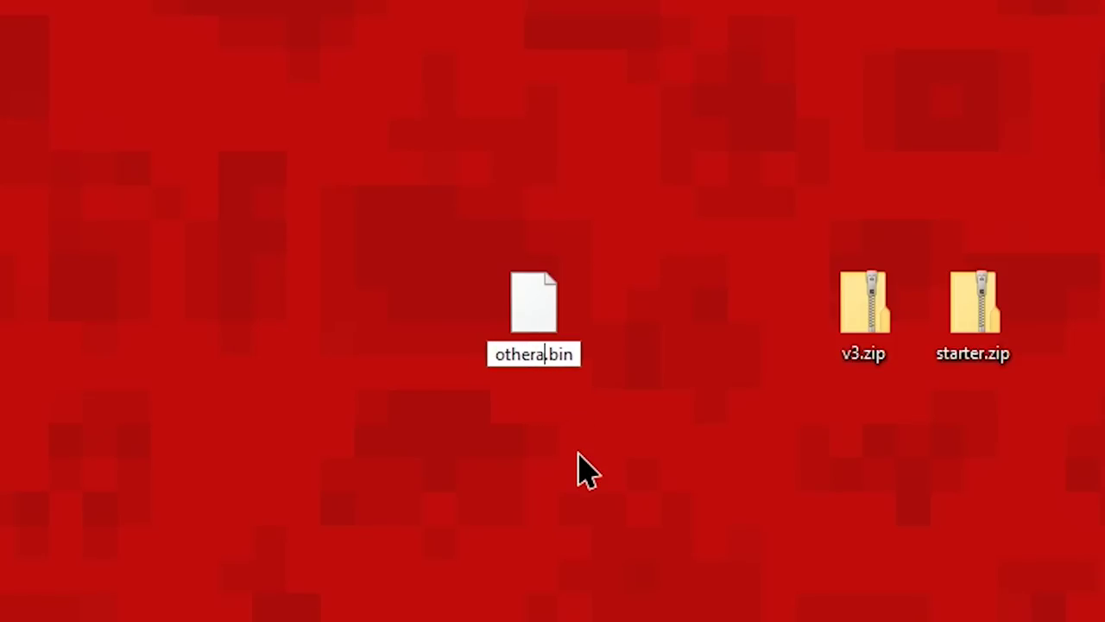
text(pp)
key(Return)
click(578, 456)
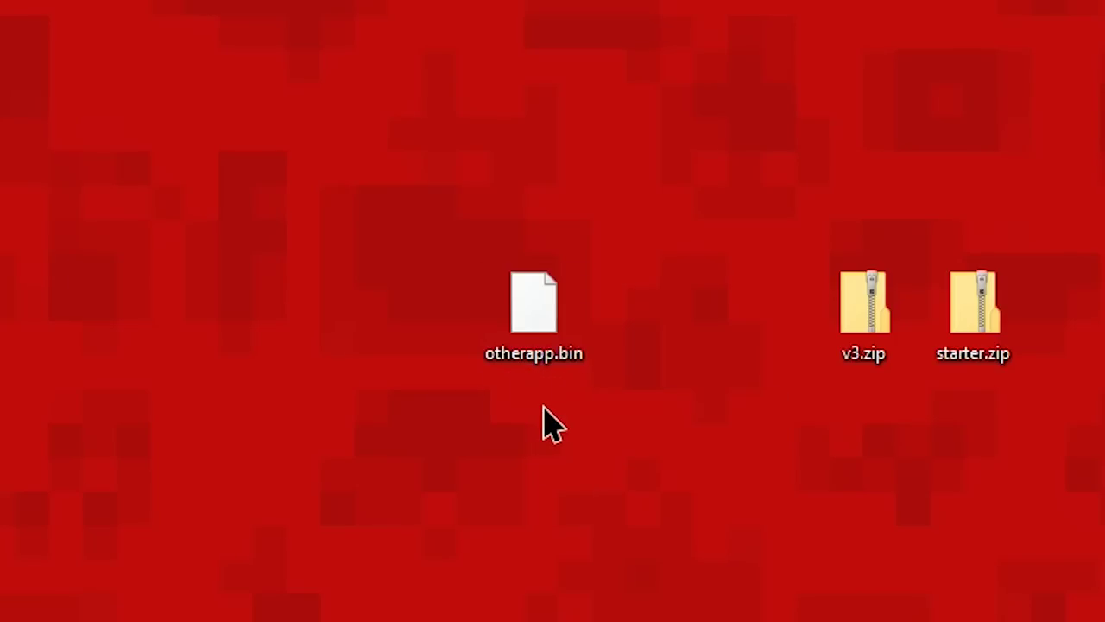
click(552, 334)
key(F2)
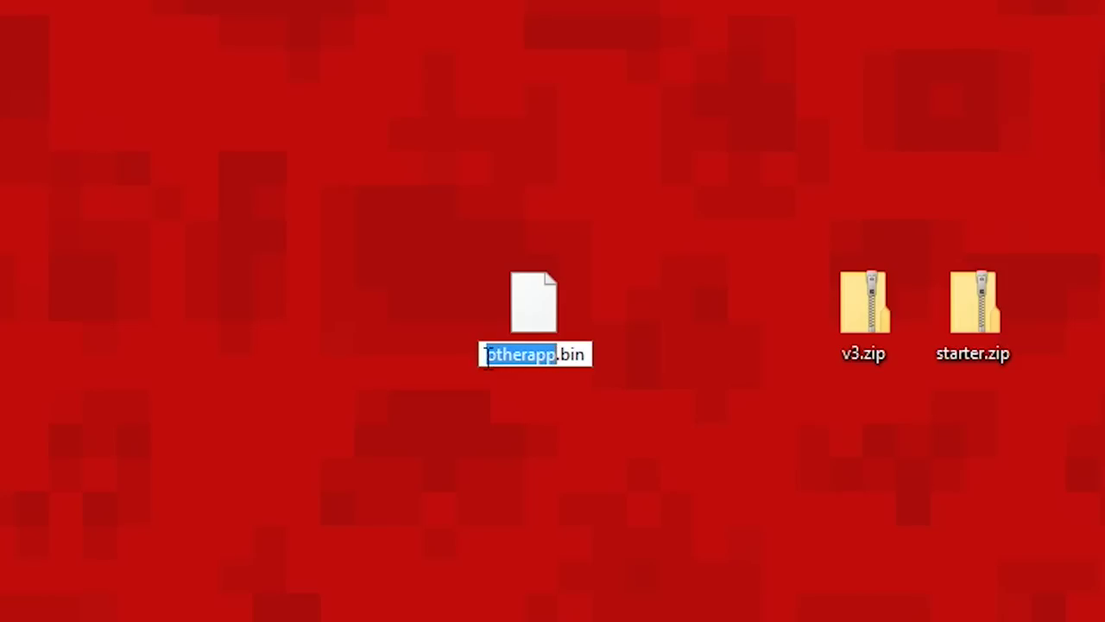
key(Return)
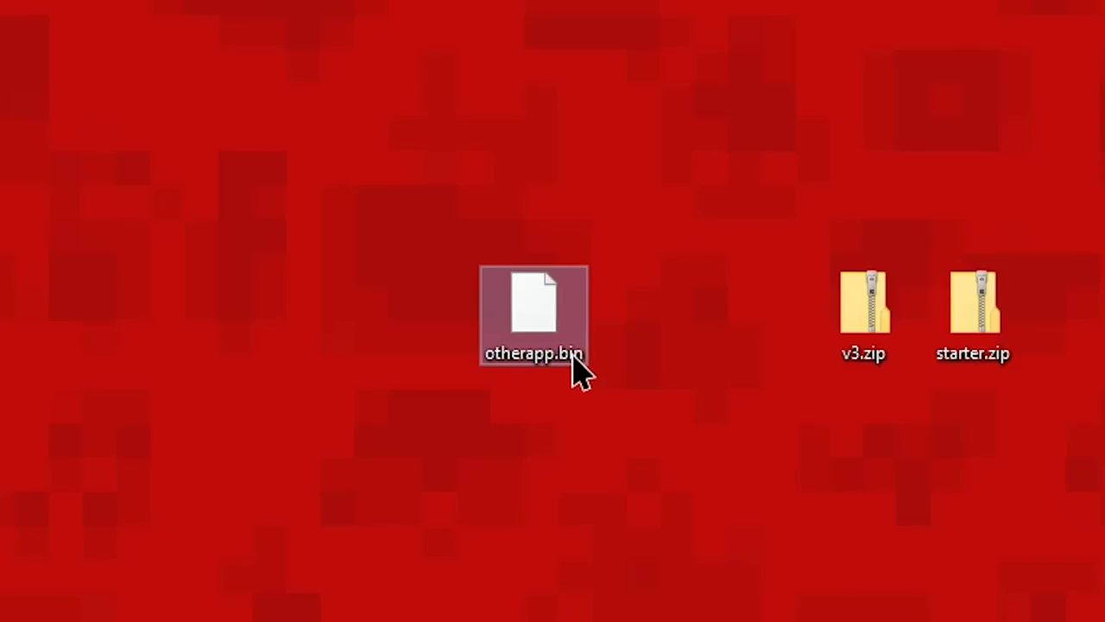
click(564, 395)
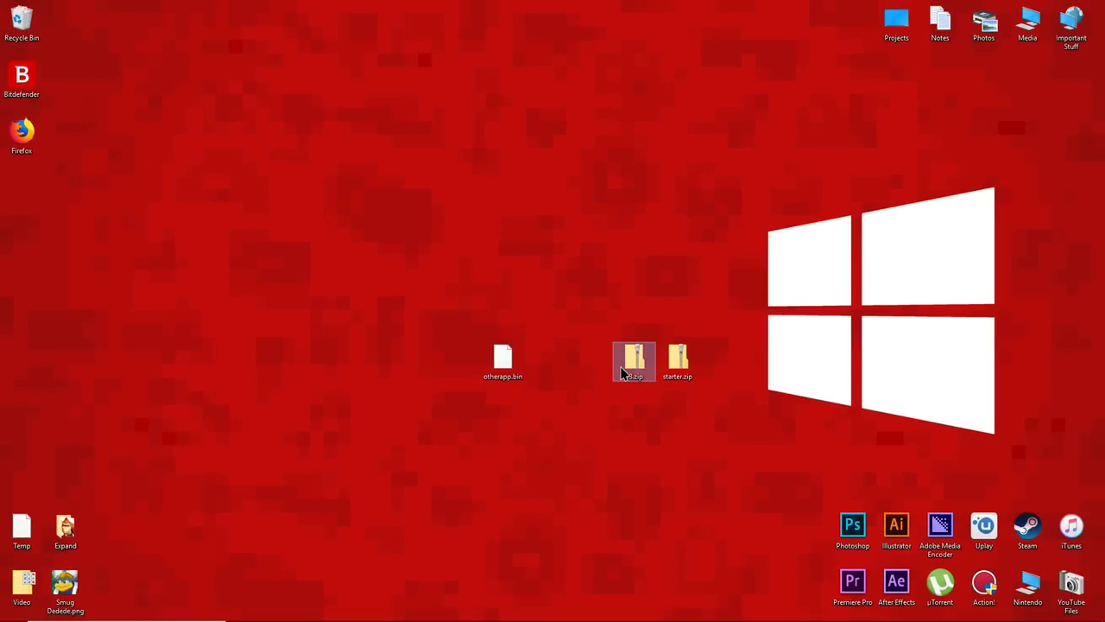
Extract v3.zip into a v3 folder on the desktop and close the extracted folder's window.
right_click(622, 373)
click(682, 121)
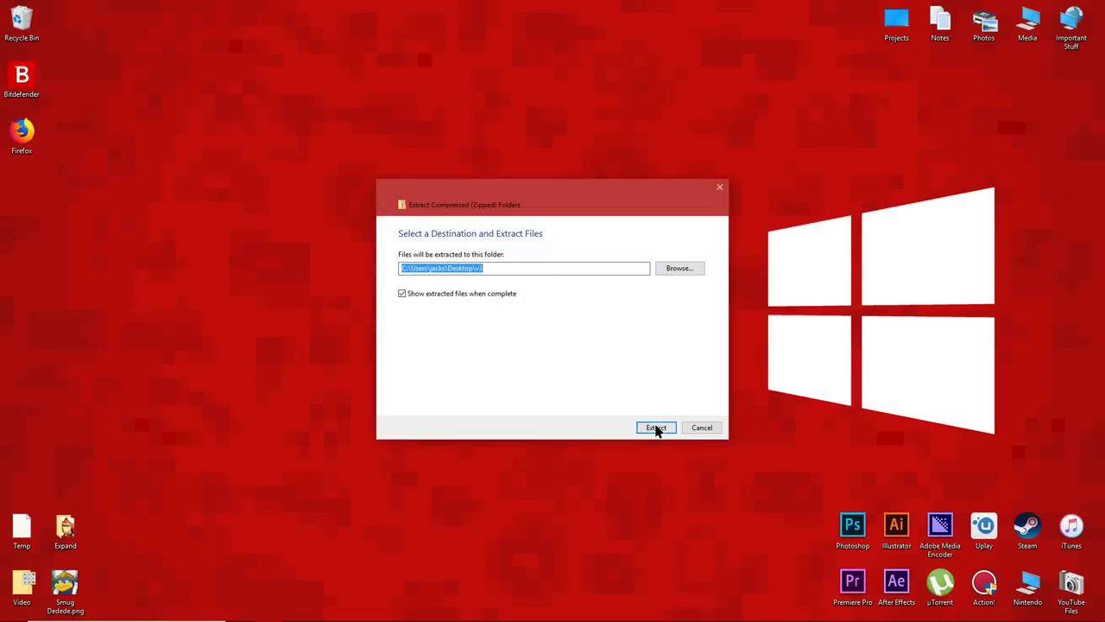
click(656, 426)
click(935, 146)
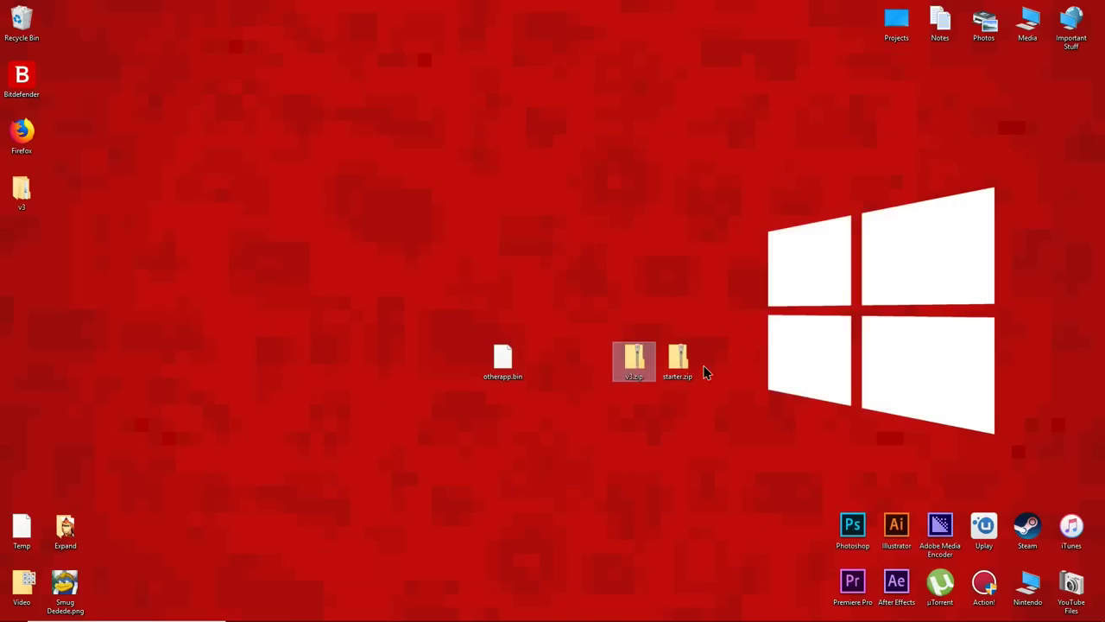
Extract starter.zip into a starter folder on the desktop and close the extracted folder's window.
right_click(686, 364)
click(743, 125)
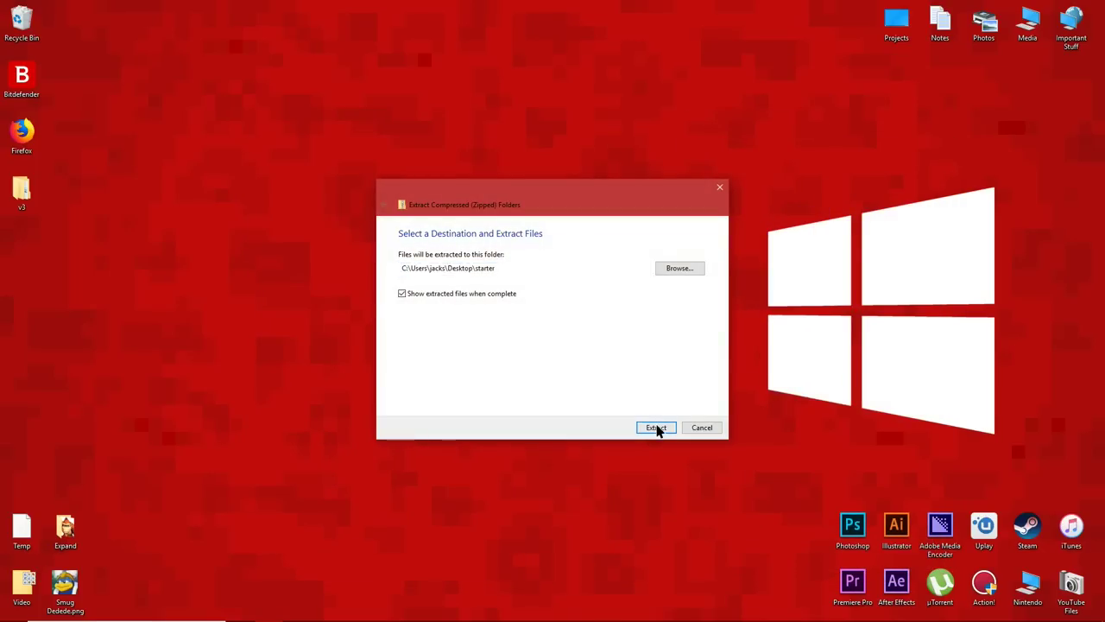
click(656, 426)
click(933, 146)
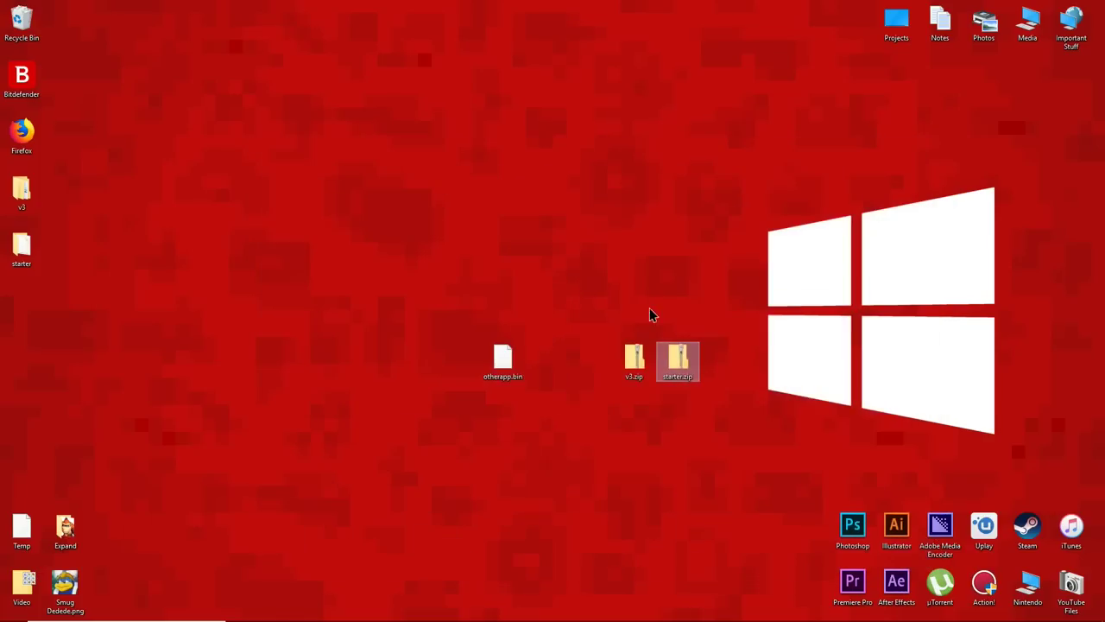
Line up otherapp.bin, the starter folder and the v3 folder in one column on the desktop.
drag(506, 358, 22, 302)
drag(100, 341, 23, 272)
click(118, 246)
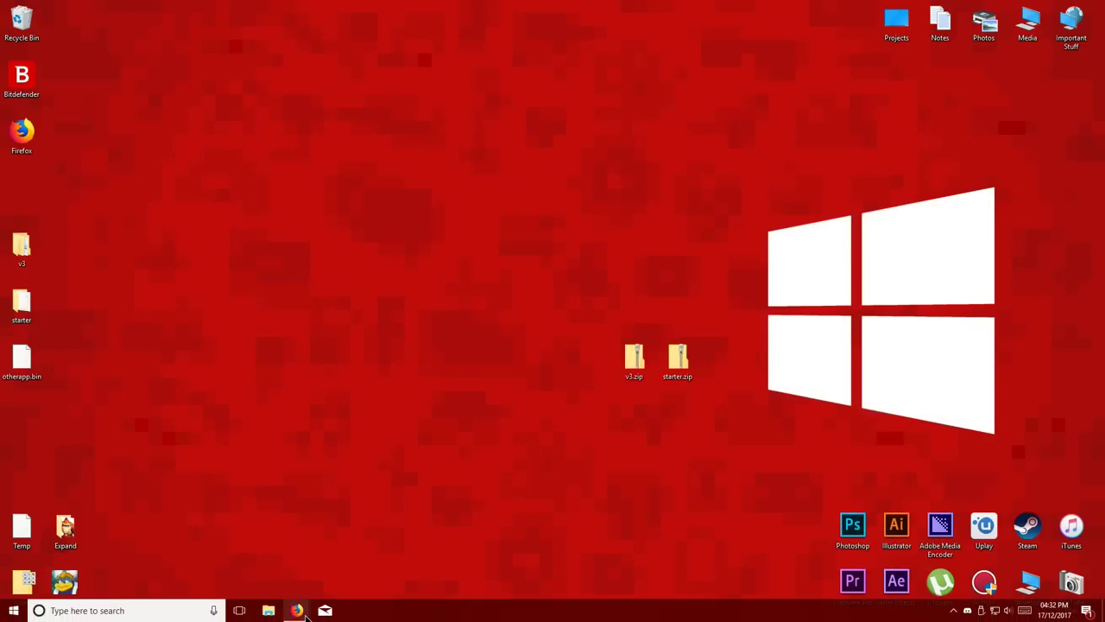
Open the 3DS SD CARD (F:) drive in File Explorer and move its window clear of the extracted folders.
click(268, 609)
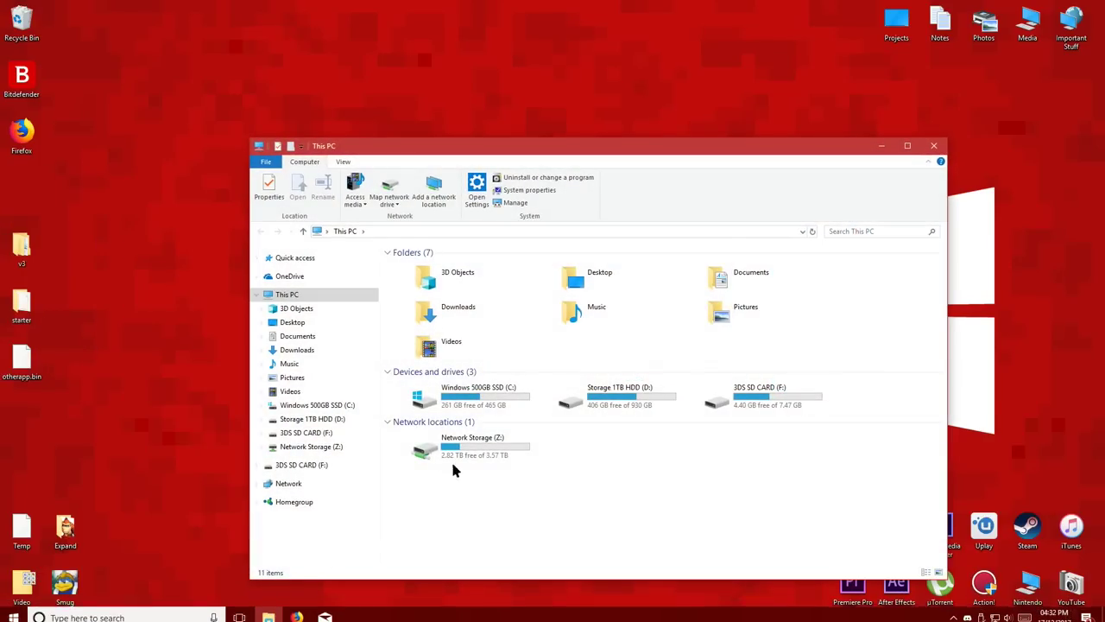
double_click(742, 401)
drag(610, 155, 715, 140)
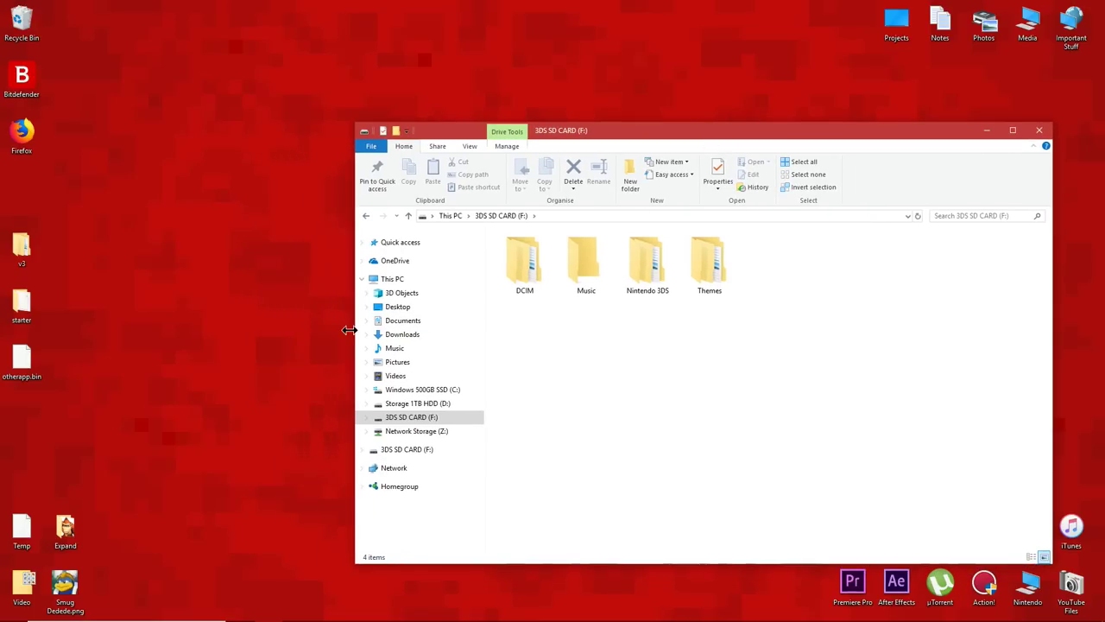
Copy the 3ds folder and boot.3dsx from the starter folder to the SD card root, and close the starter window.
double_click(22, 301)
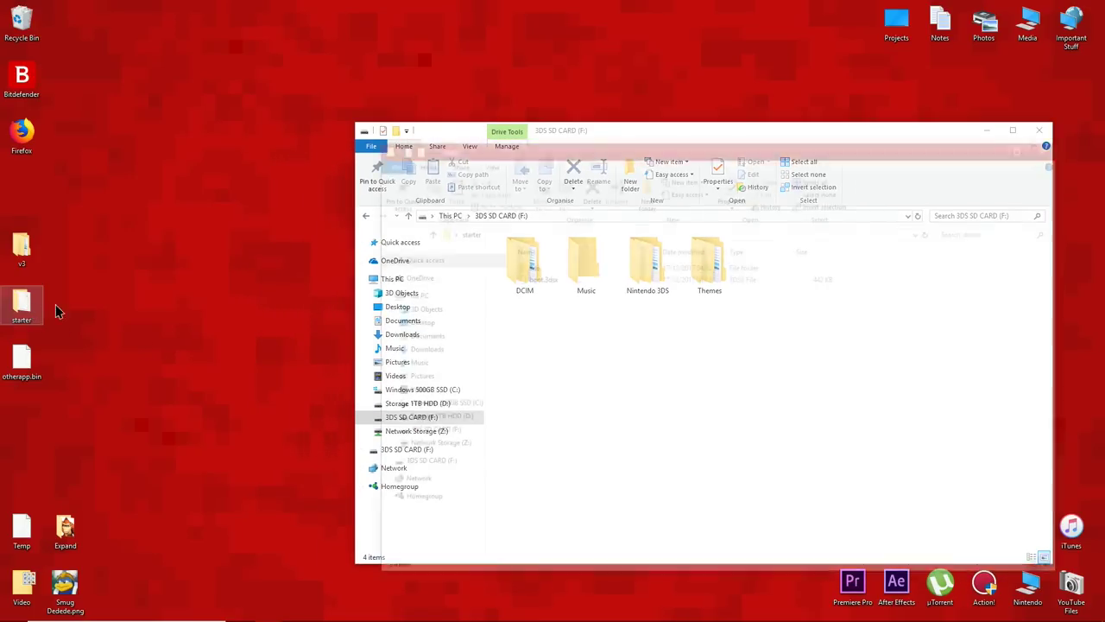
drag(602, 155, 188, 183)
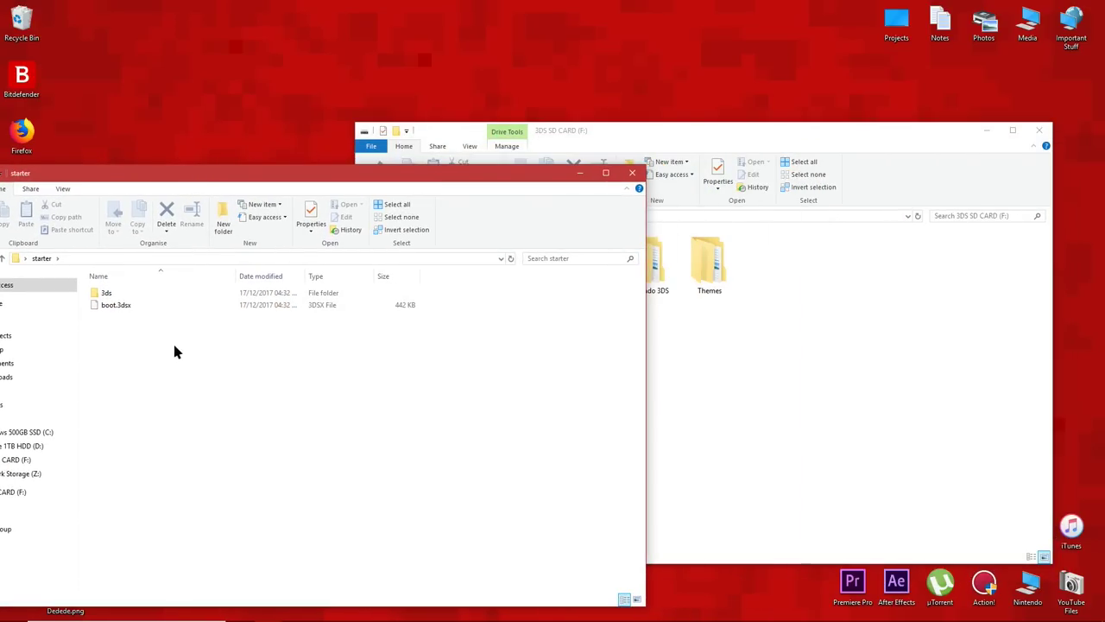
drag(173, 344, 754, 399)
click(341, 367)
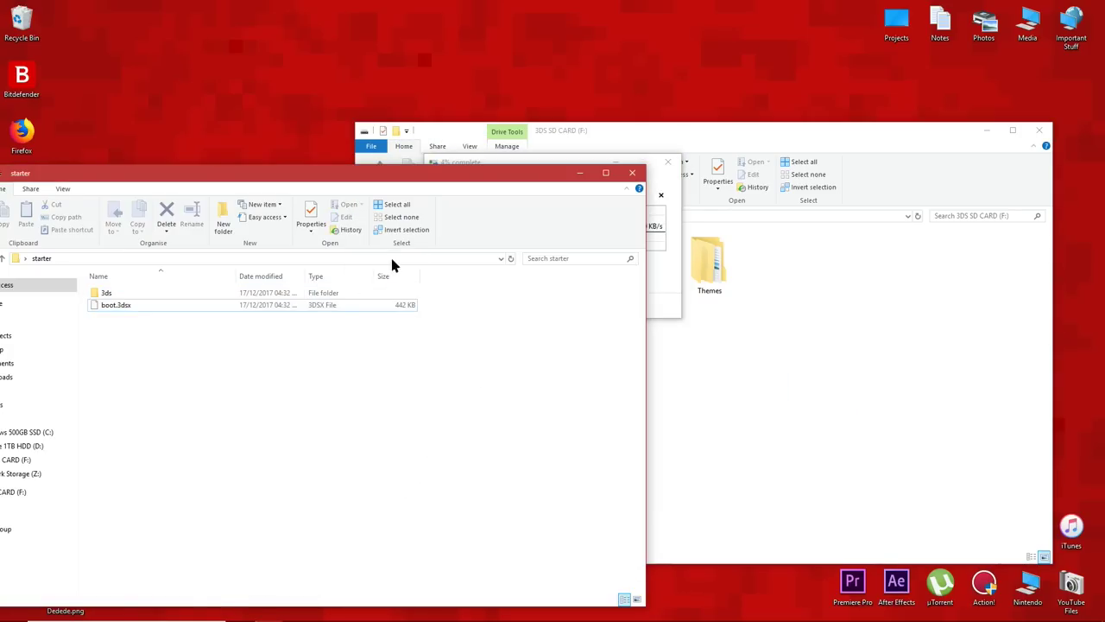
drag(543, 173, 700, 109)
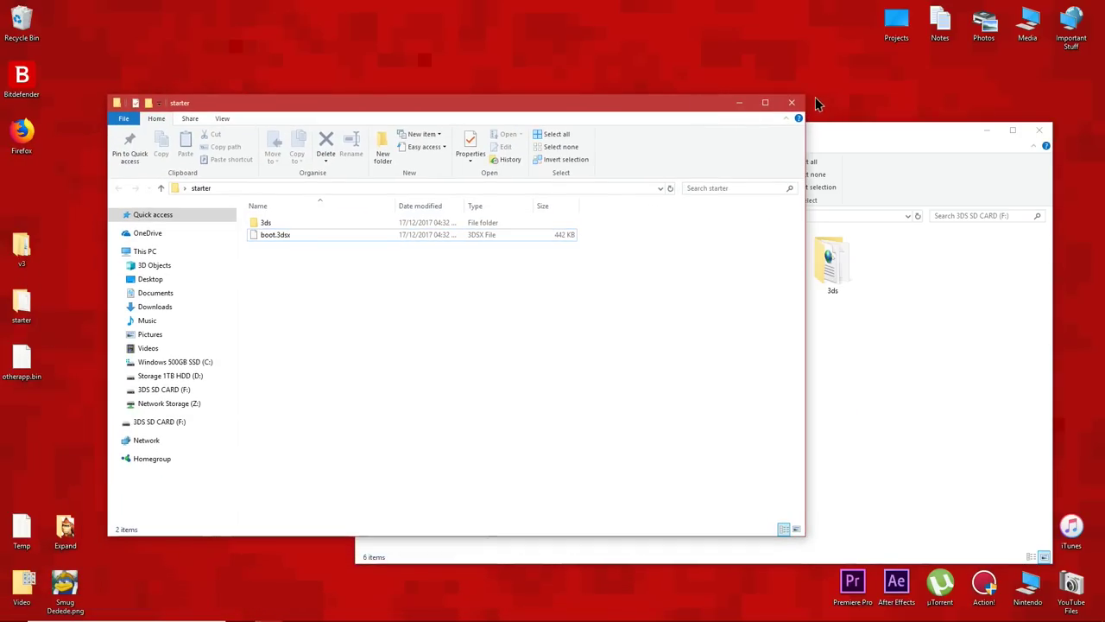
click(784, 111)
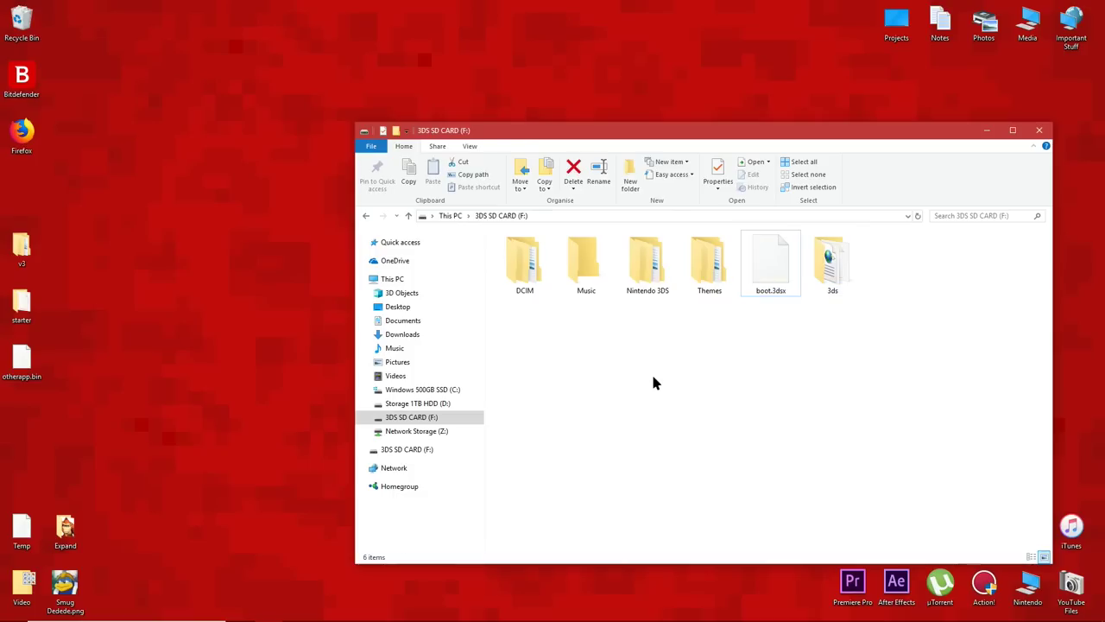
Copy otherapp.bin from the desktop and freaky.bin from v3 > build > new_eur > exploit to the 3DS SD card root.
drag(21, 357, 701, 423)
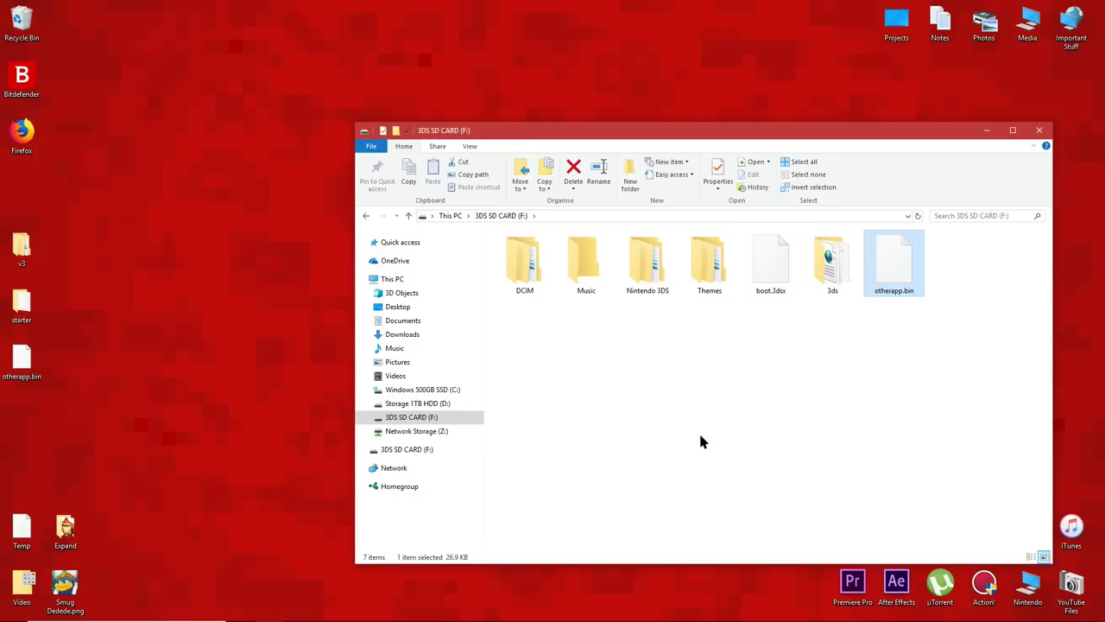
click(700, 441)
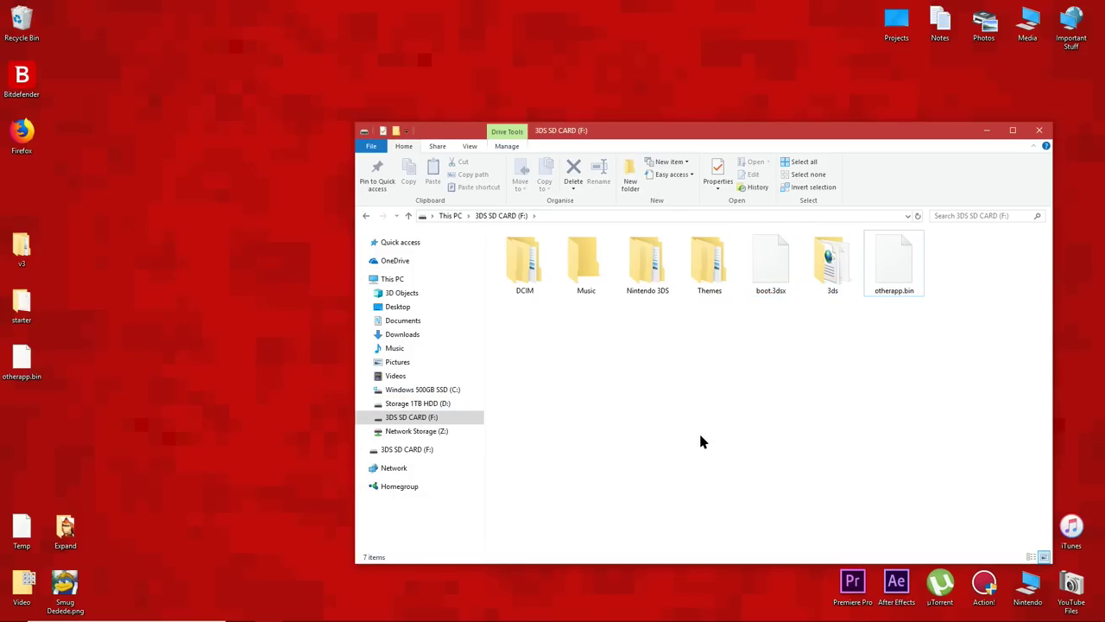
double_click(22, 248)
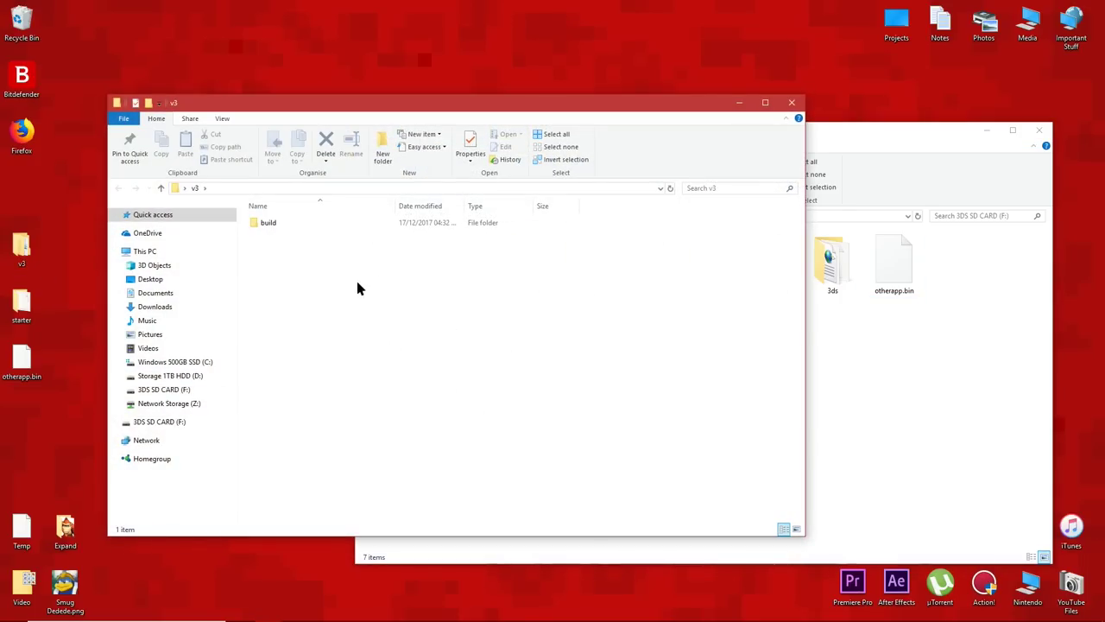
double_click(317, 222)
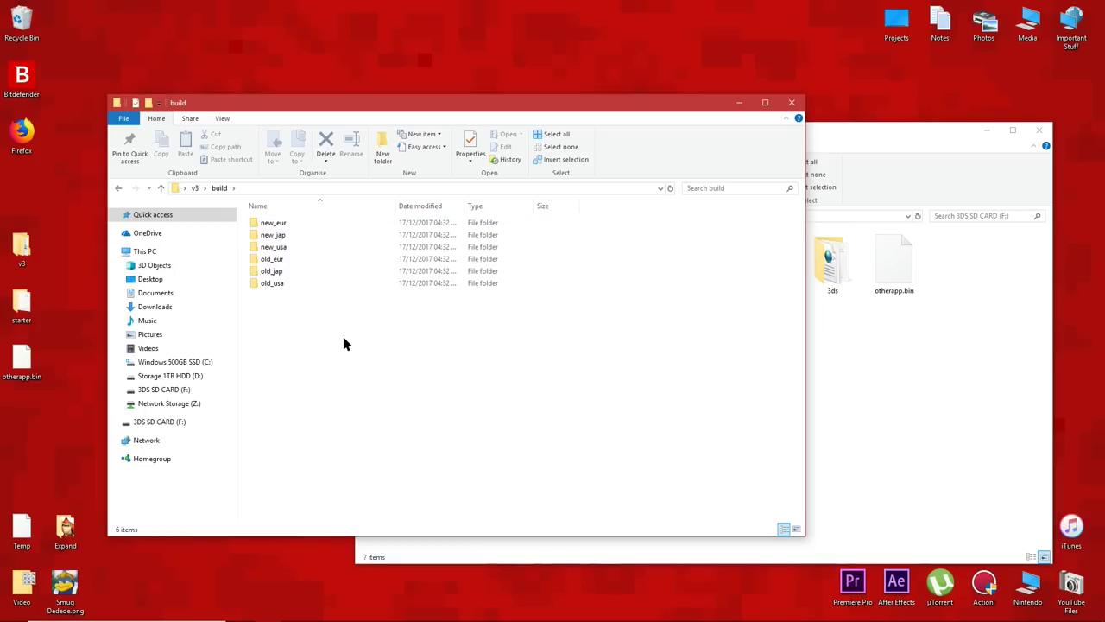
double_click(296, 230)
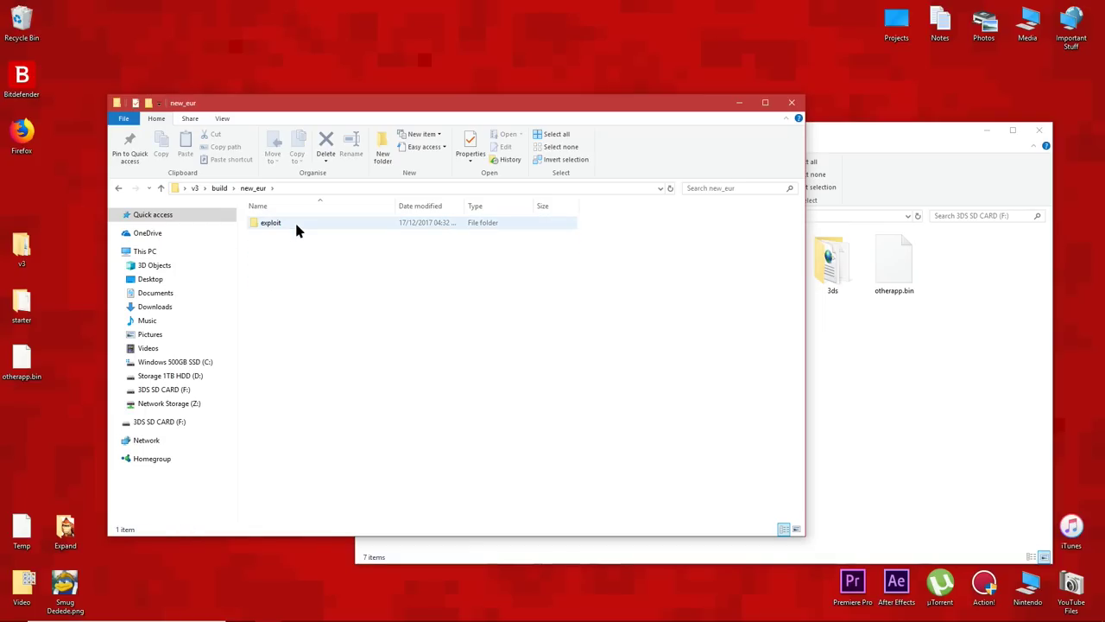
double_click(297, 227)
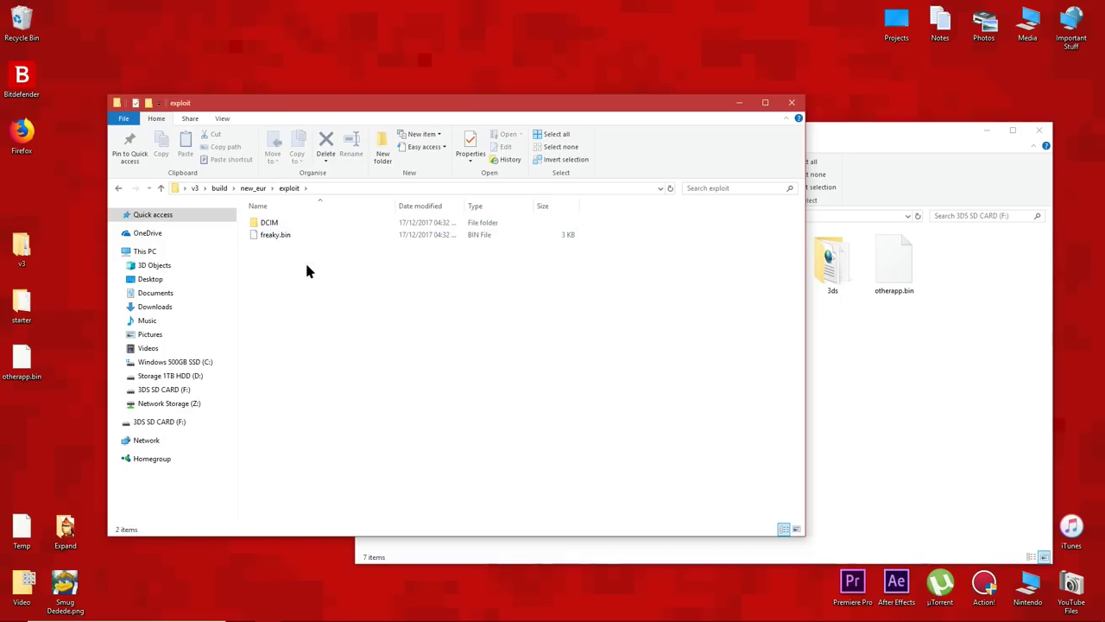
drag(282, 236, 861, 429)
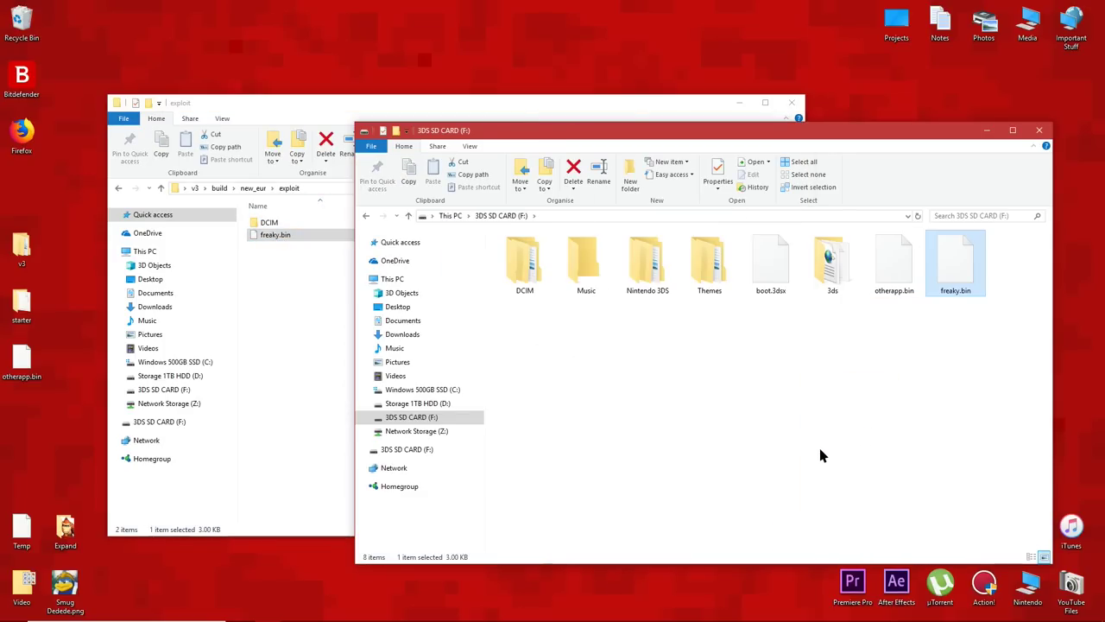
click(820, 455)
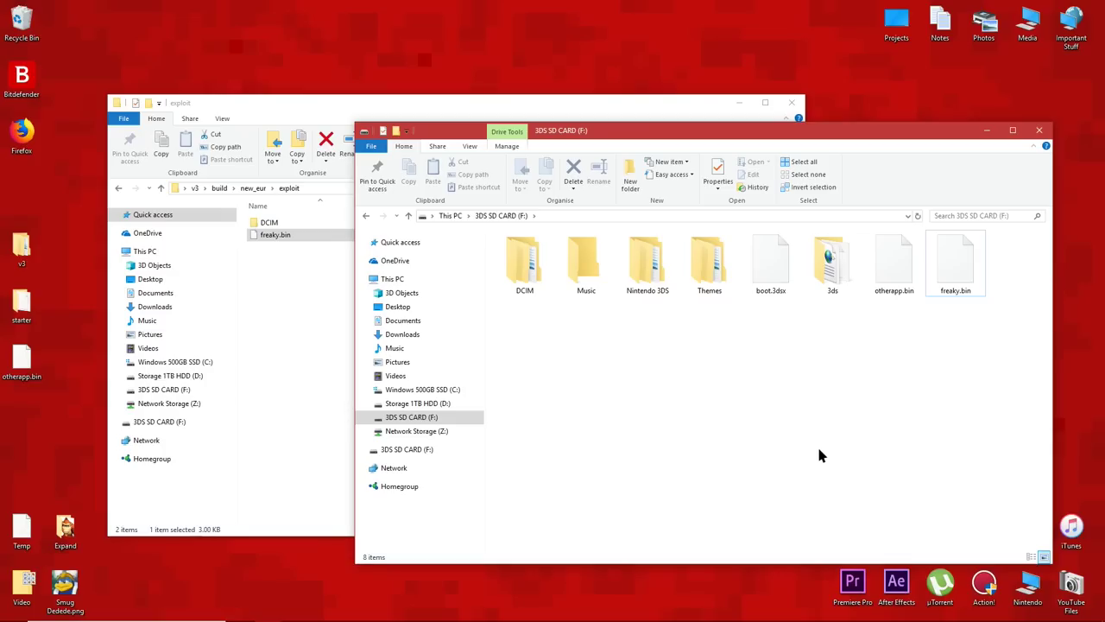
Back up HNI_0001.JPG and HNI_0001.MPO from the SD card's DCIM > 100NIN03 folder to the desktop.
click(271, 222)
key(alt+Tab)
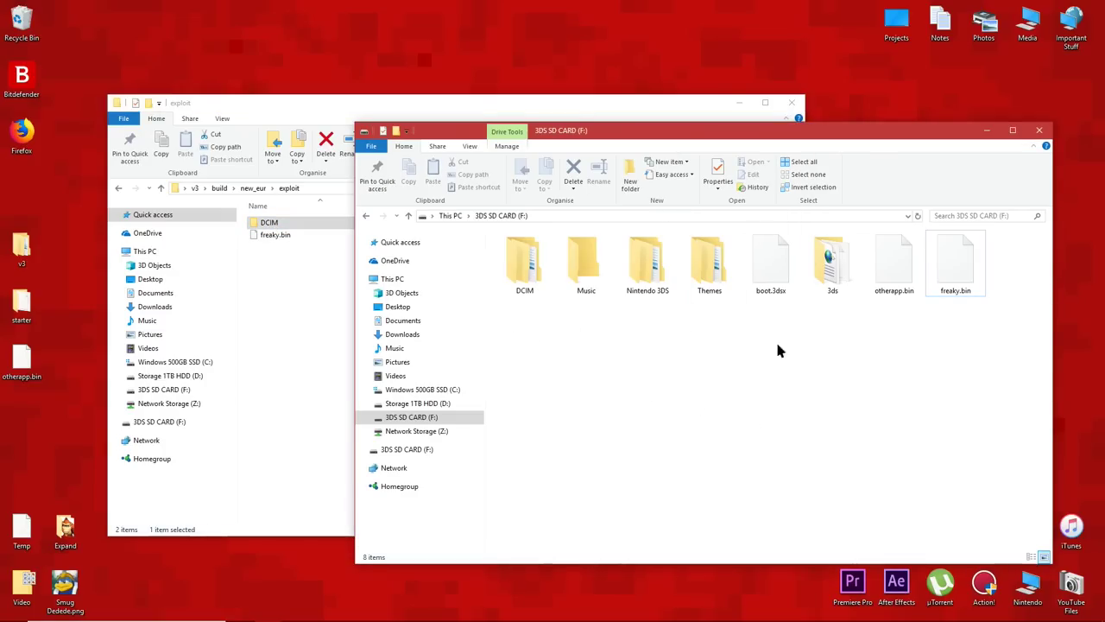
double_click(537, 278)
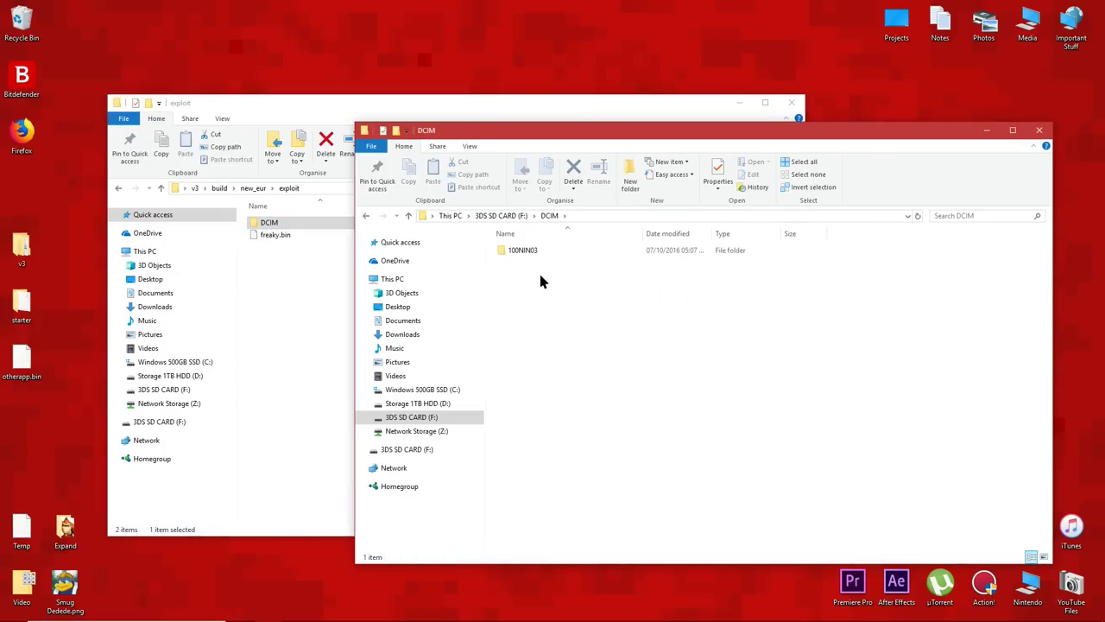
double_click(539, 251)
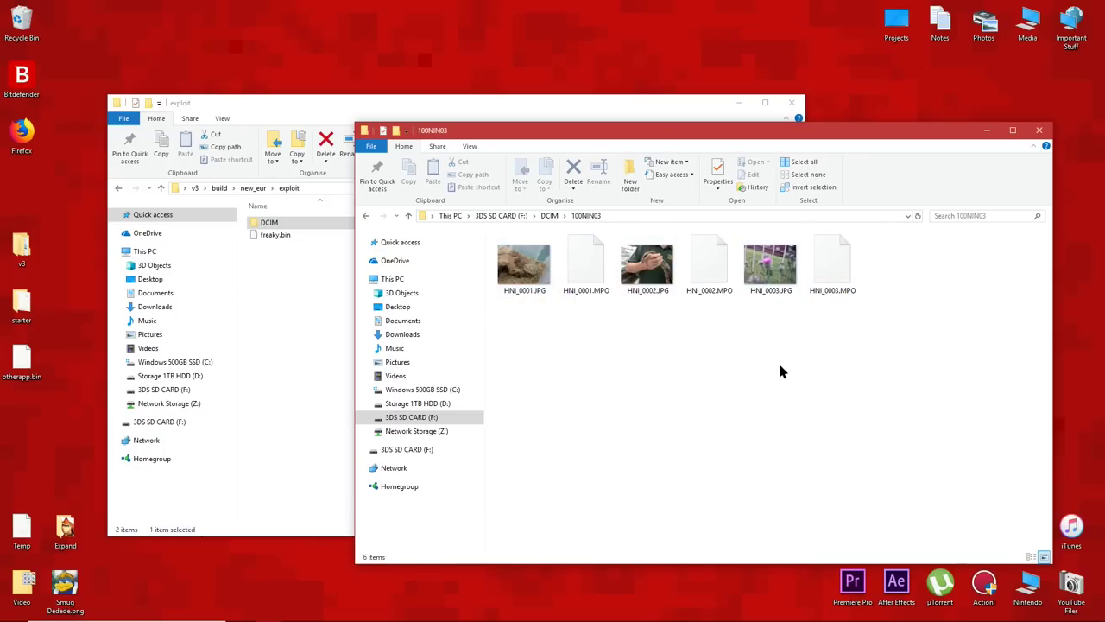
click(738, 103)
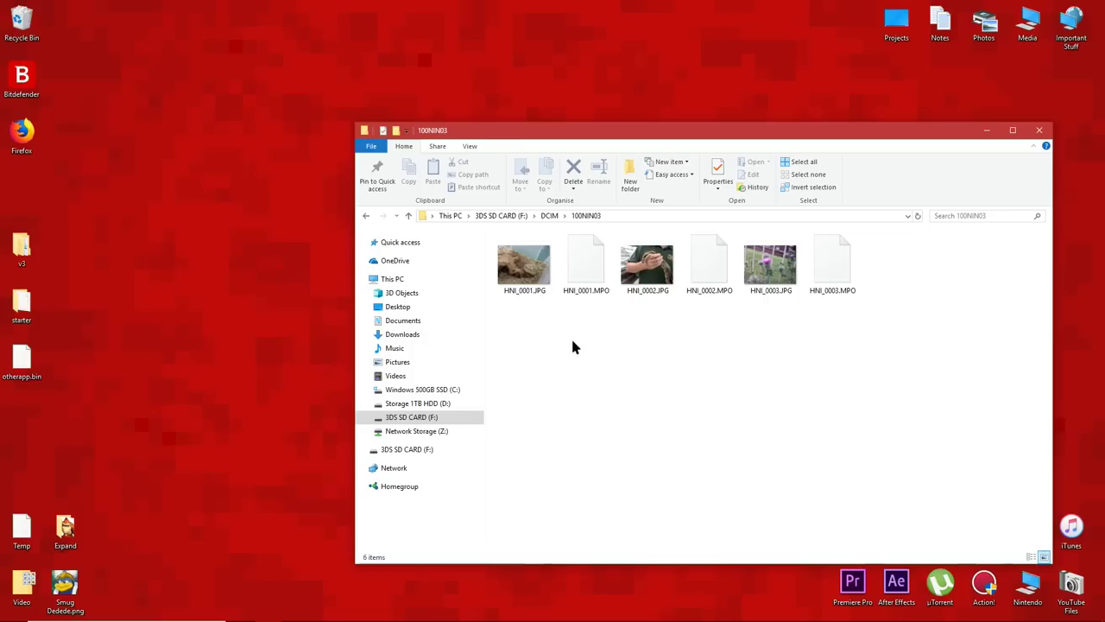
drag(510, 320, 587, 291)
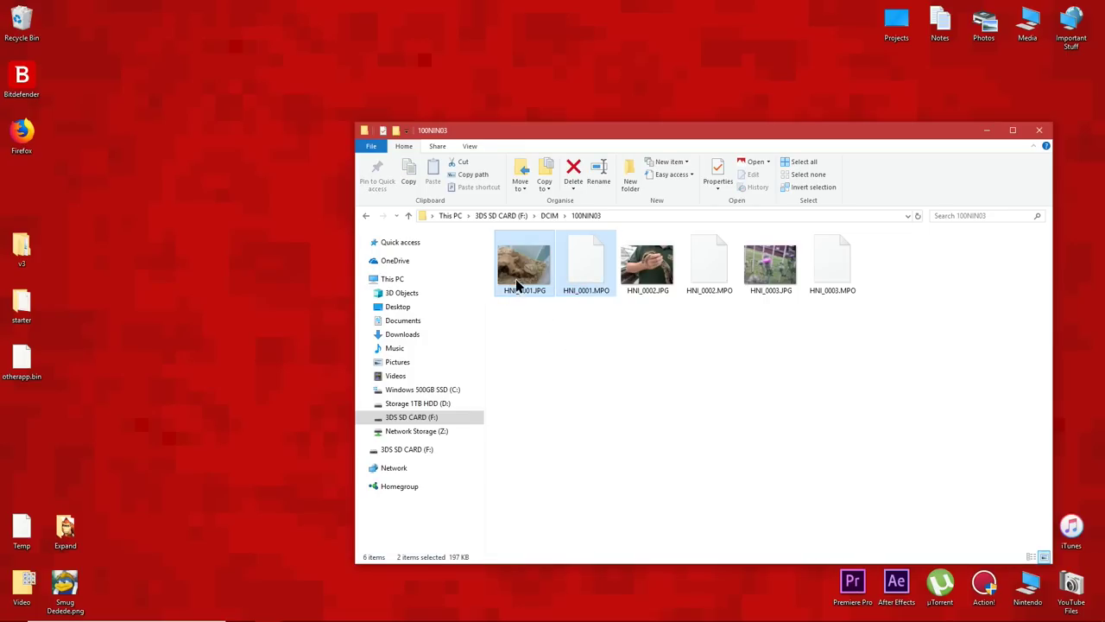
drag(519, 285, 384, 94)
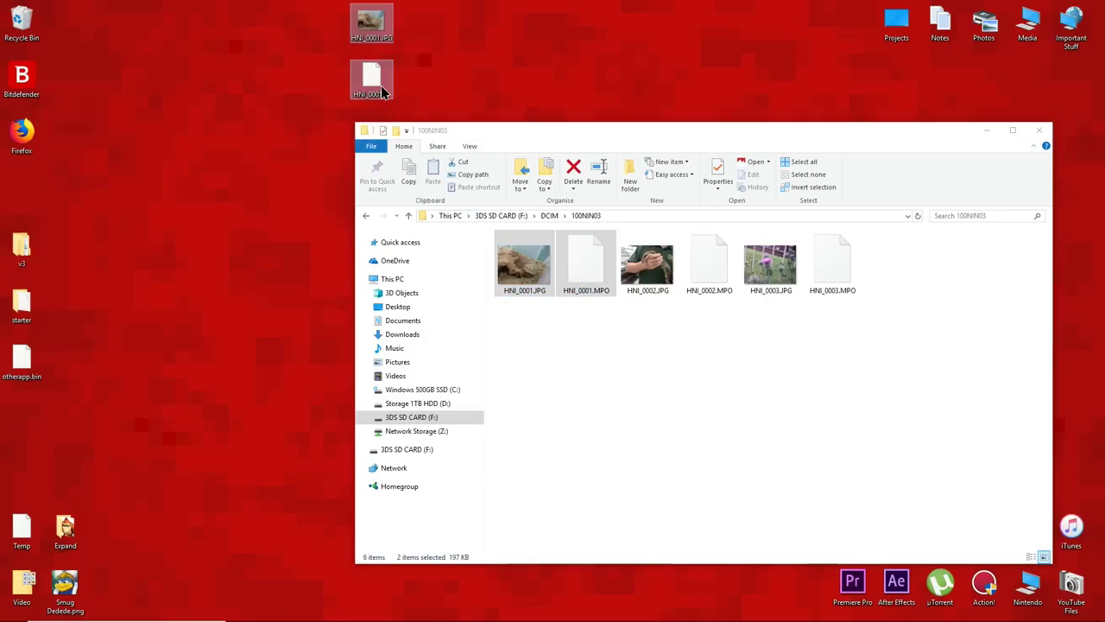
click(585, 359)
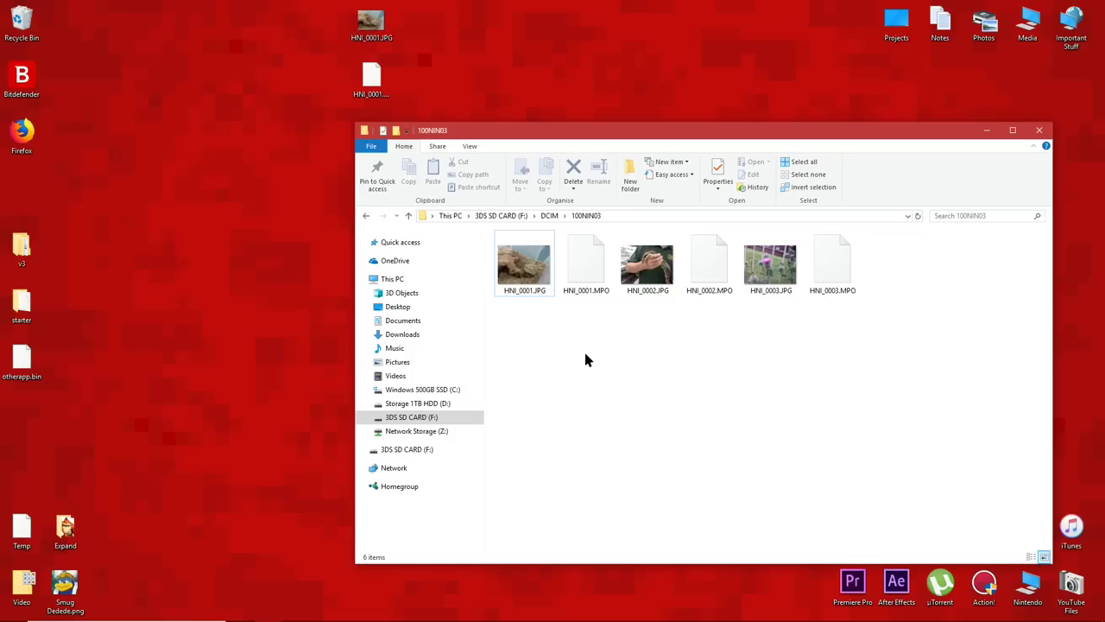
Permanently delete HNI_0001.JPG and HNI_0001.MPO from the SD card's 100NIN03 folder.
drag(584, 307, 523, 275)
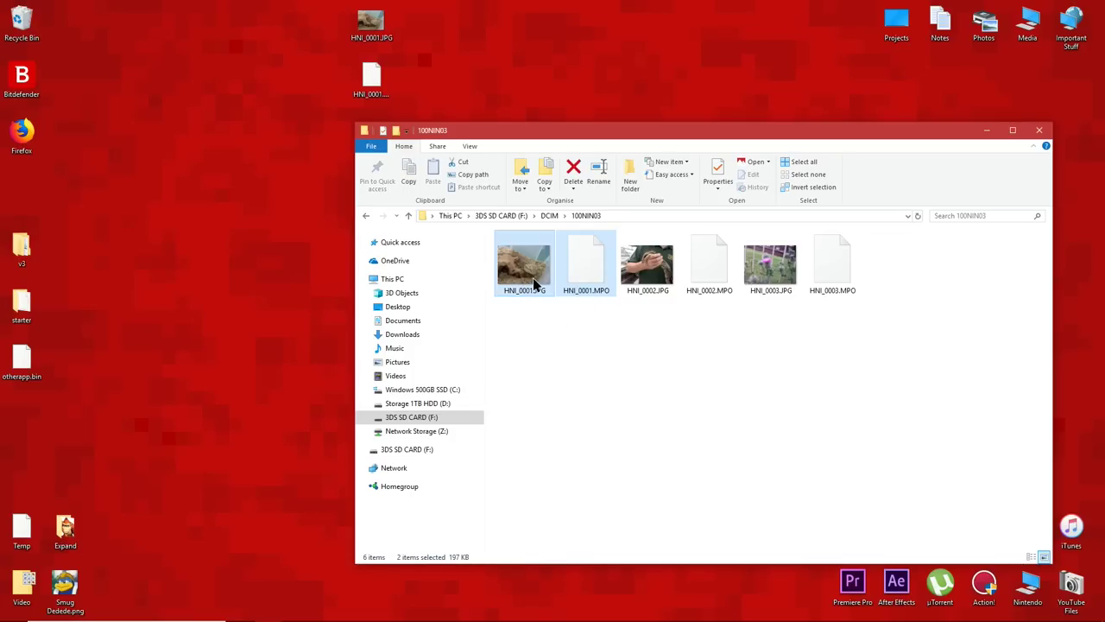
key(Delete)
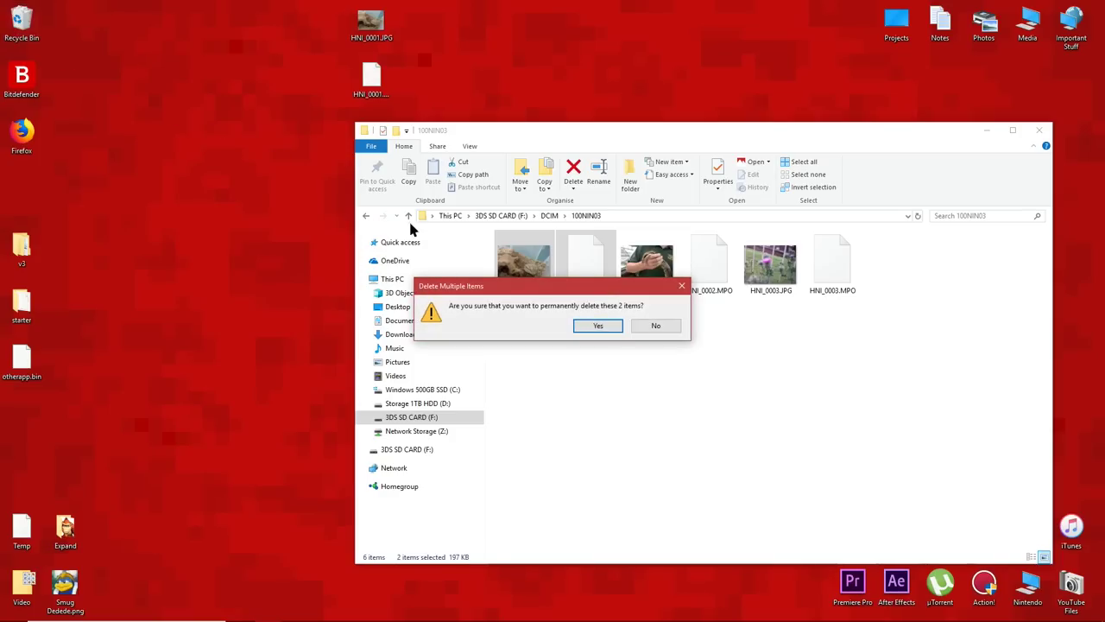
click(617, 328)
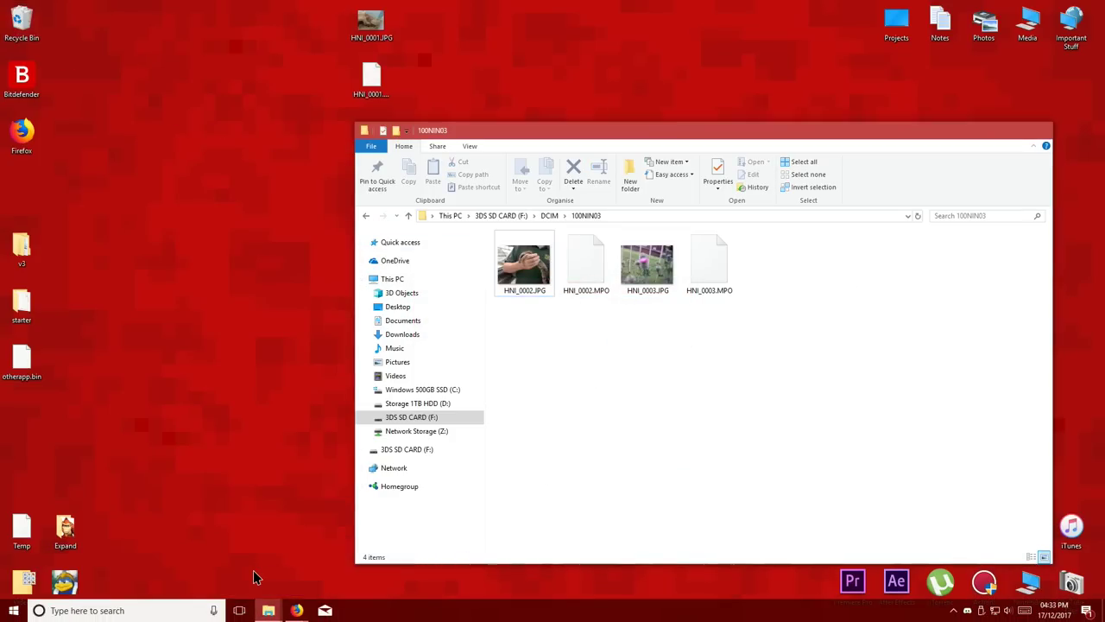
Place the exploit folder's window beside the SD card window and select HNI_0001.JPG in its DCIM > 100NIN03 folder.
click(297, 583)
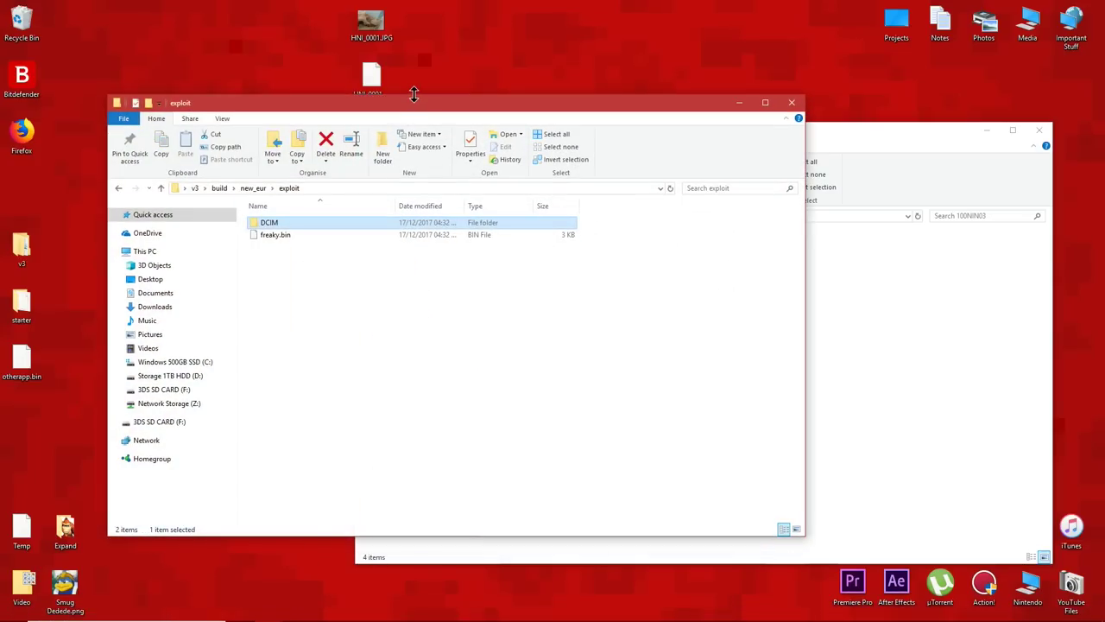
drag(413, 104, 305, 299)
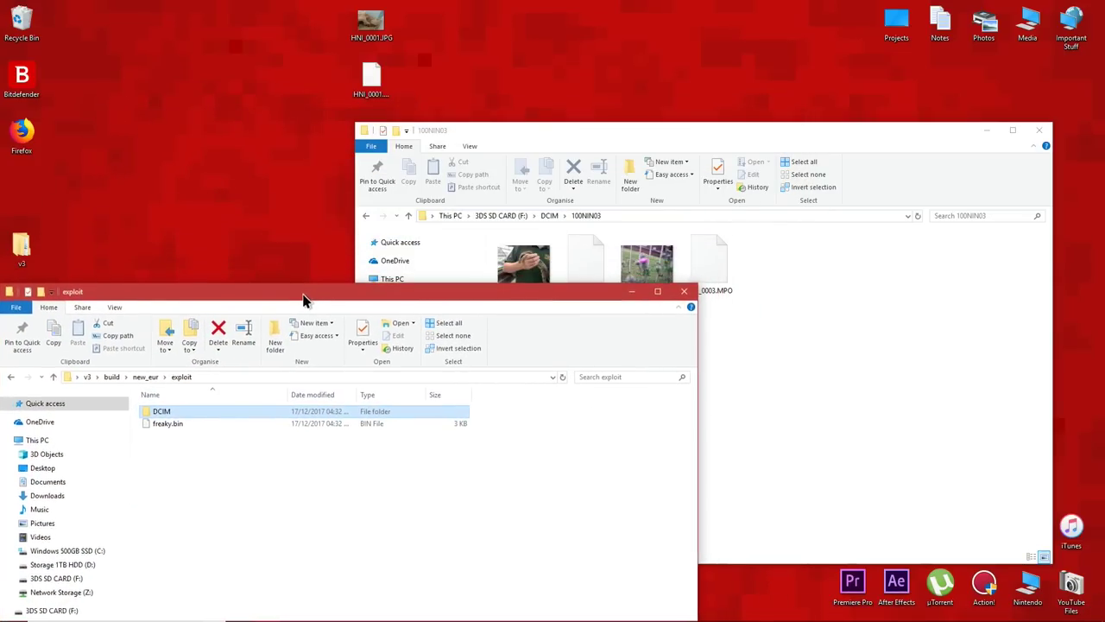
double_click(302, 417)
double_click(301, 412)
click(177, 444)
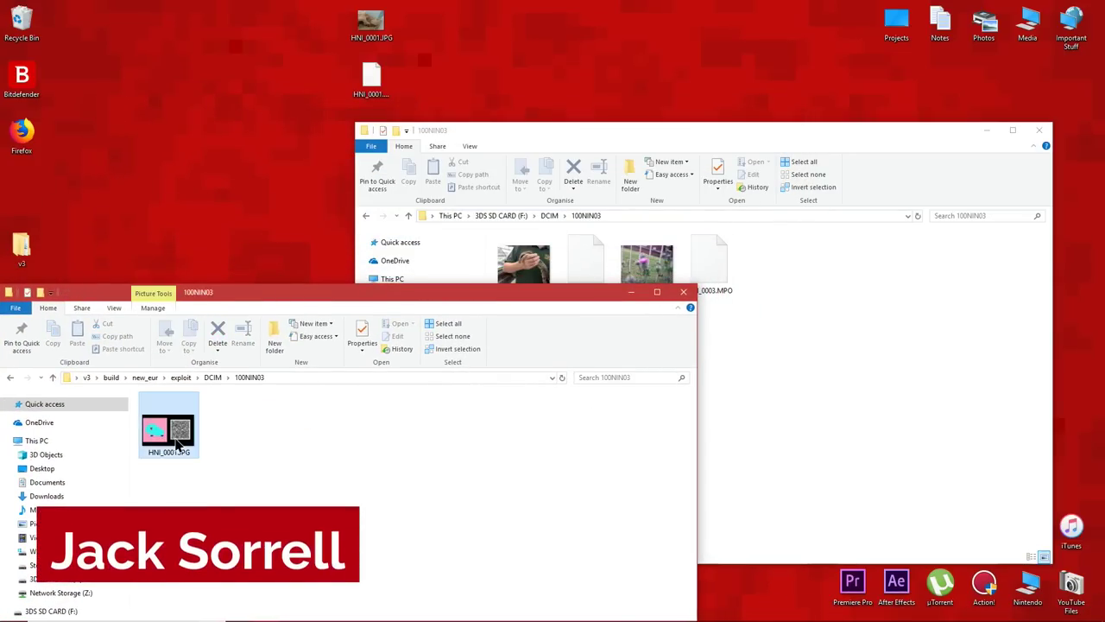
View the exploit's HNI_0001.JPG enlarged in Photos and close the viewer.
double_click(177, 445)
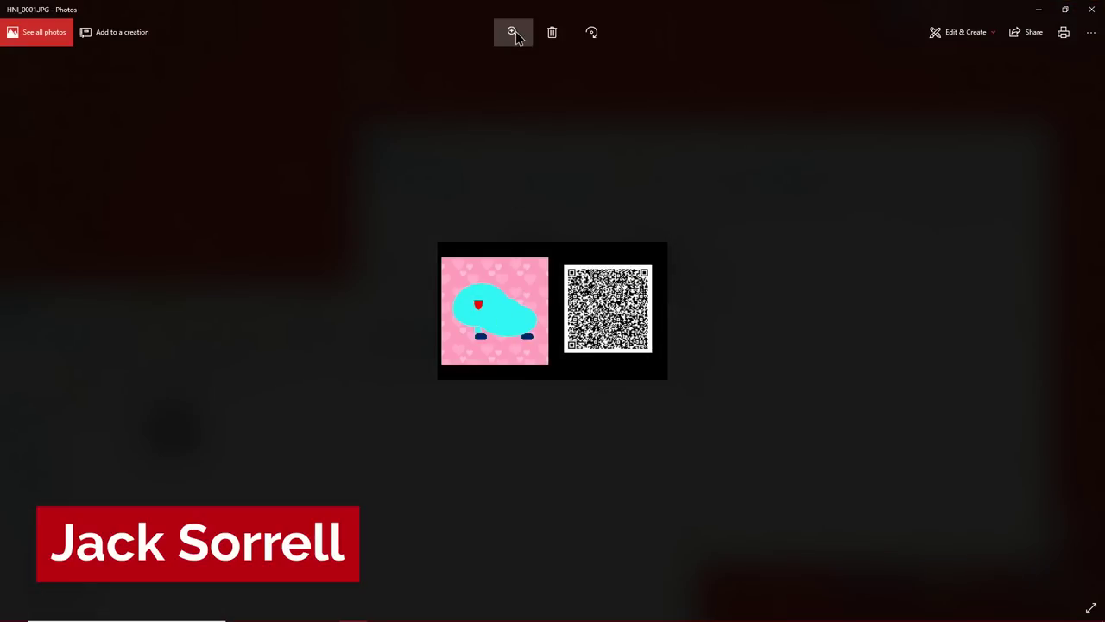
click(513, 32)
drag(466, 60, 514, 67)
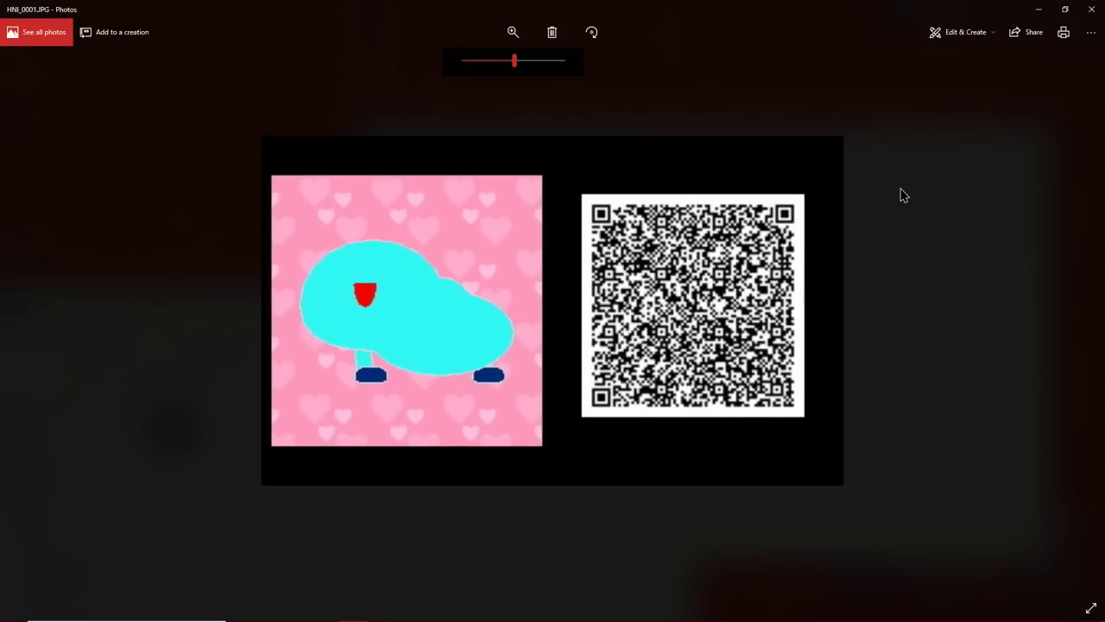
click(1091, 9)
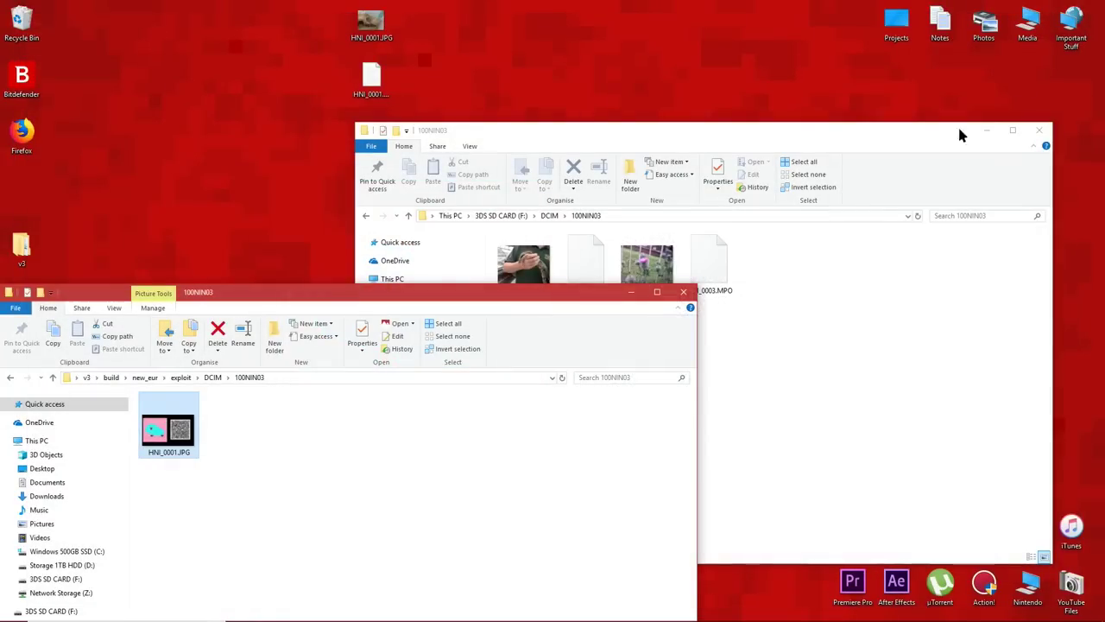
Copy the exploit's HNI_0001.JPG into the SD card's 100NIN03 folder, close the source window and refresh the file listing.
drag(166, 425, 781, 423)
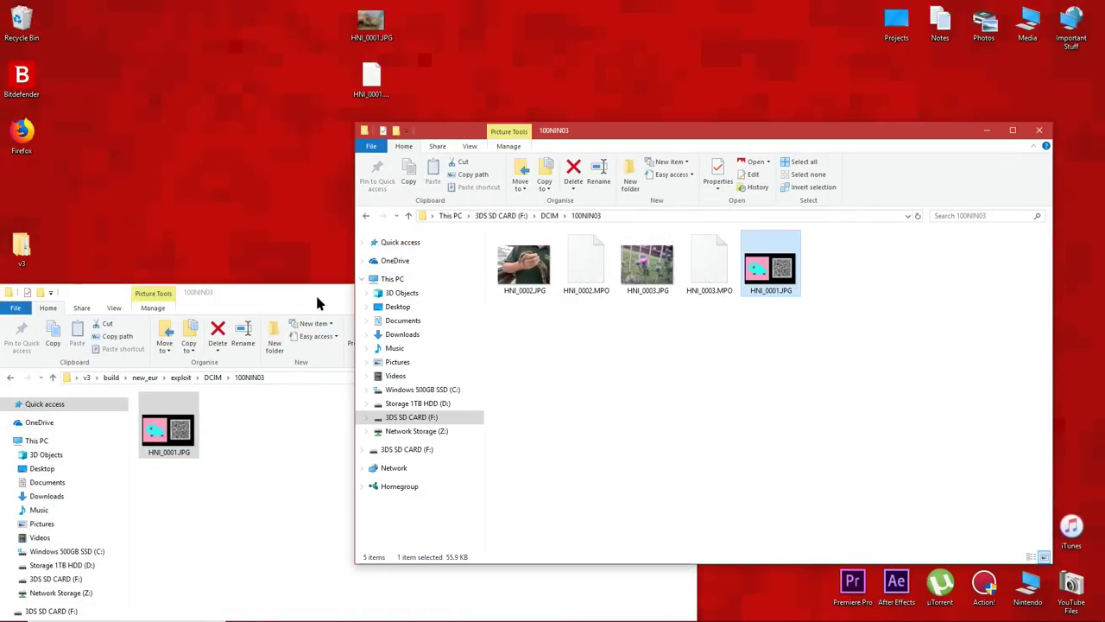
click(483, 292)
click(683, 292)
right_click(686, 340)
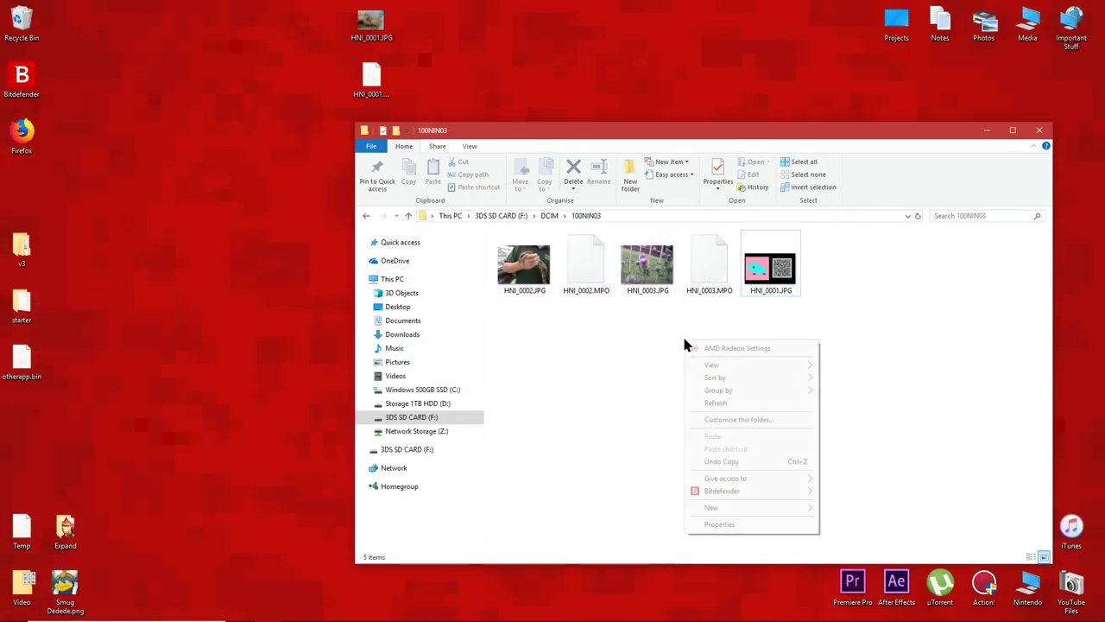
click(730, 403)
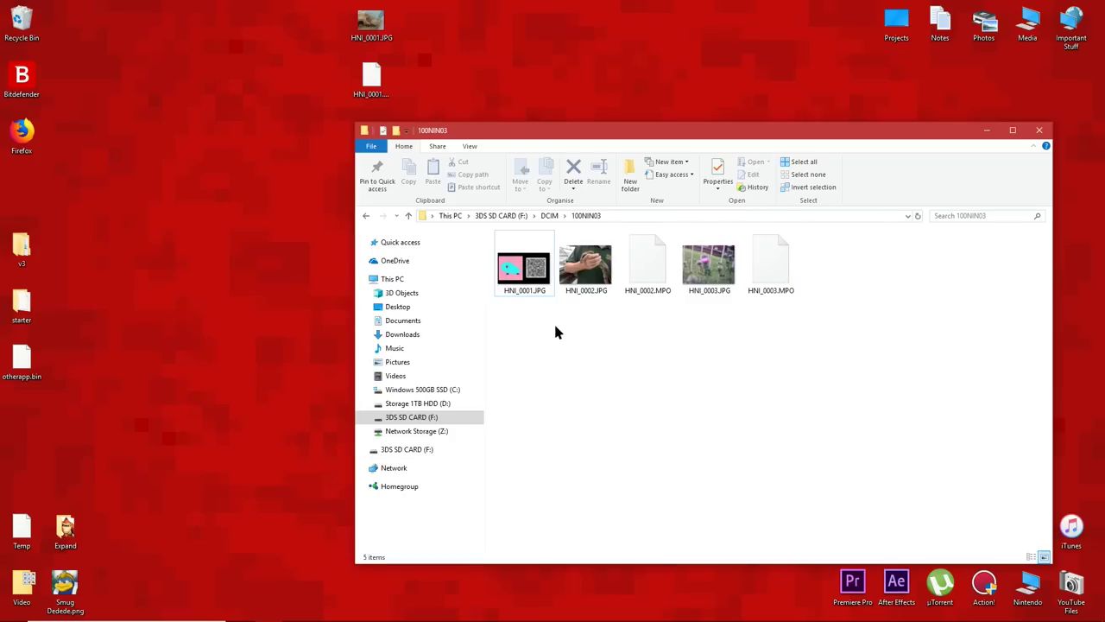
Return to the SD card's root folder and eject the 3DS SD CARD (F:) drive.
key(BackSpace)
key(BackSpace)
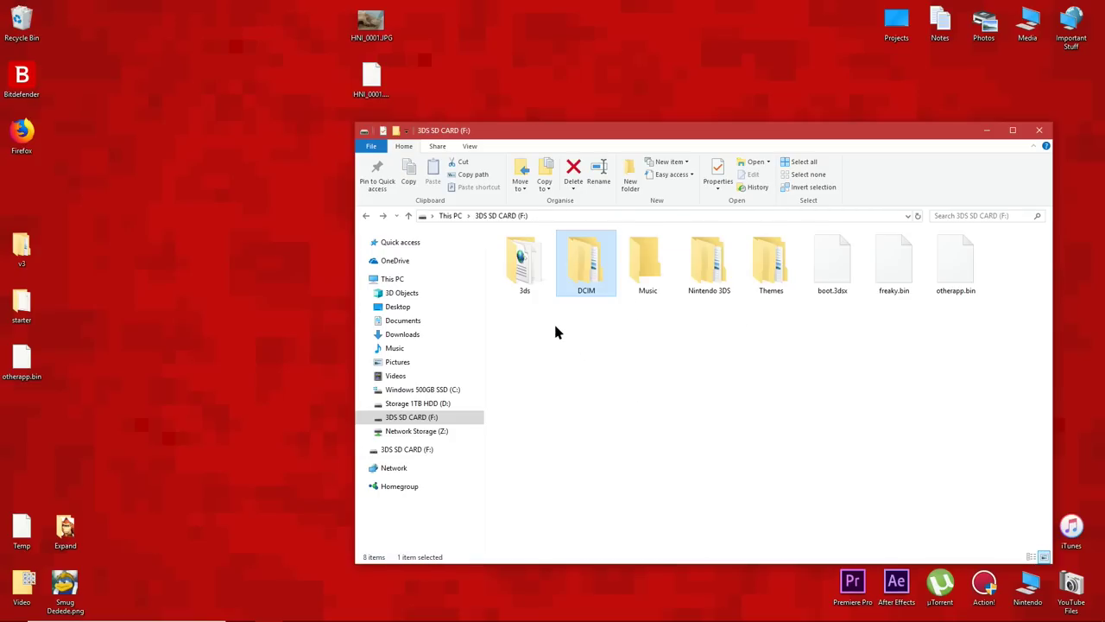
click(555, 331)
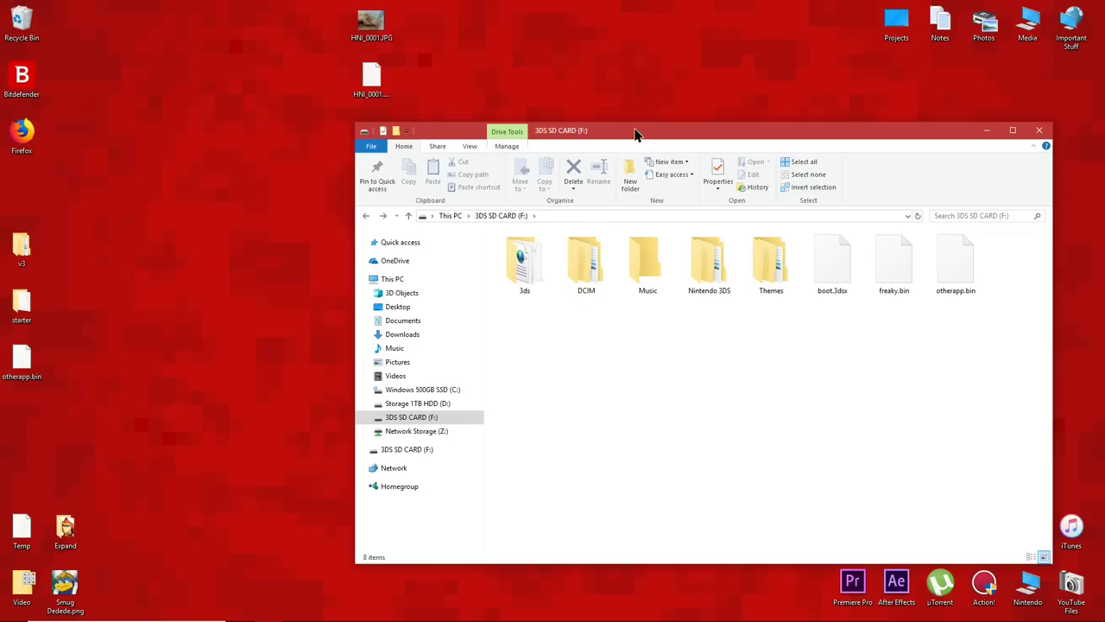
drag(635, 135, 516, 104)
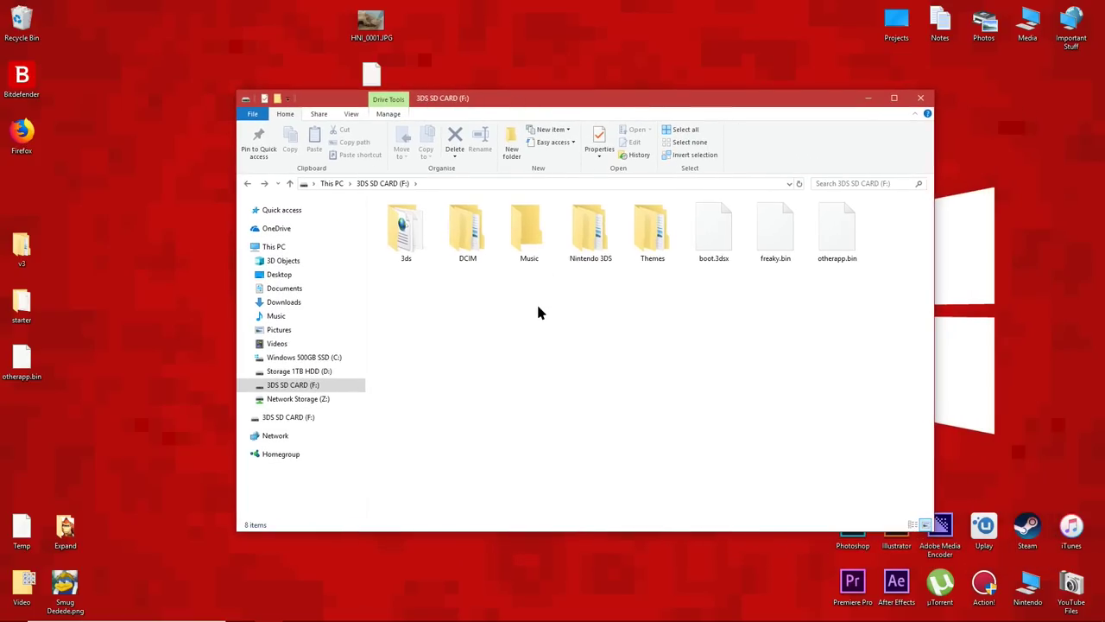
right_click(348, 387)
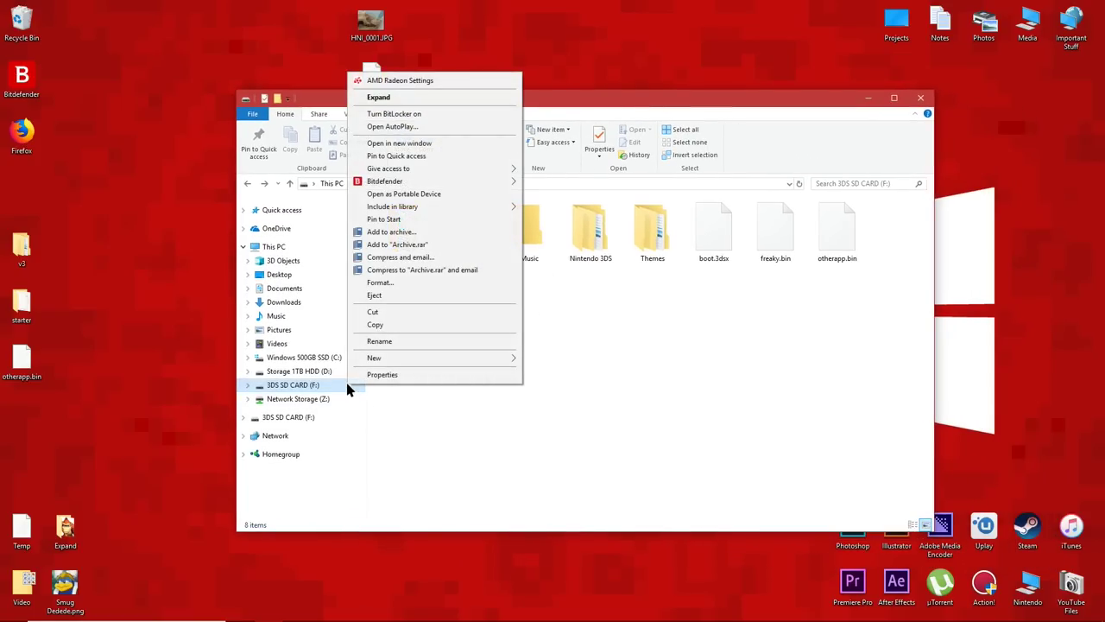
click(396, 296)
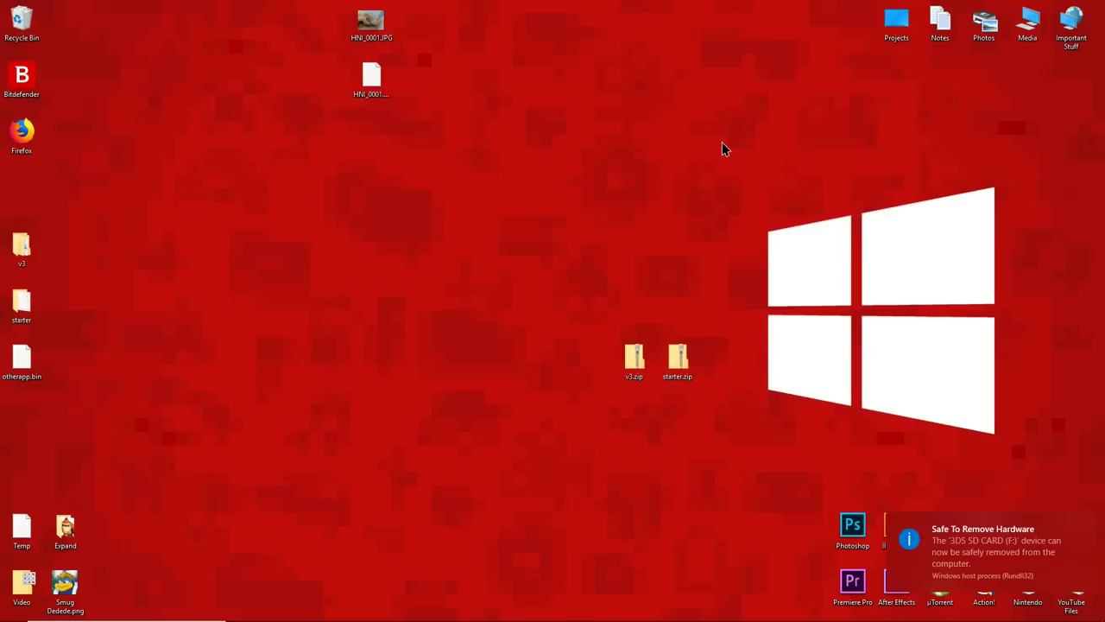
Gather v3.zip and starter.zip beside the extracted files on the desktop and move the leftover download files to the Recycle Bin.
drag(532, 328, 742, 402)
drag(678, 358, 121, 371)
drag(210, 366, 21, 26)
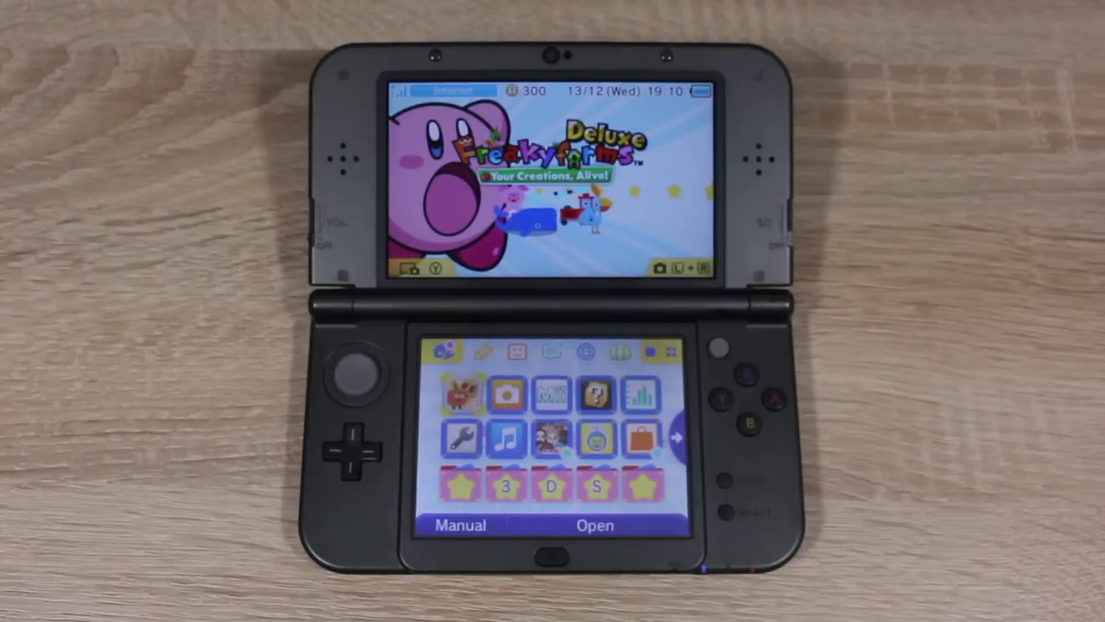
click(605, 524)
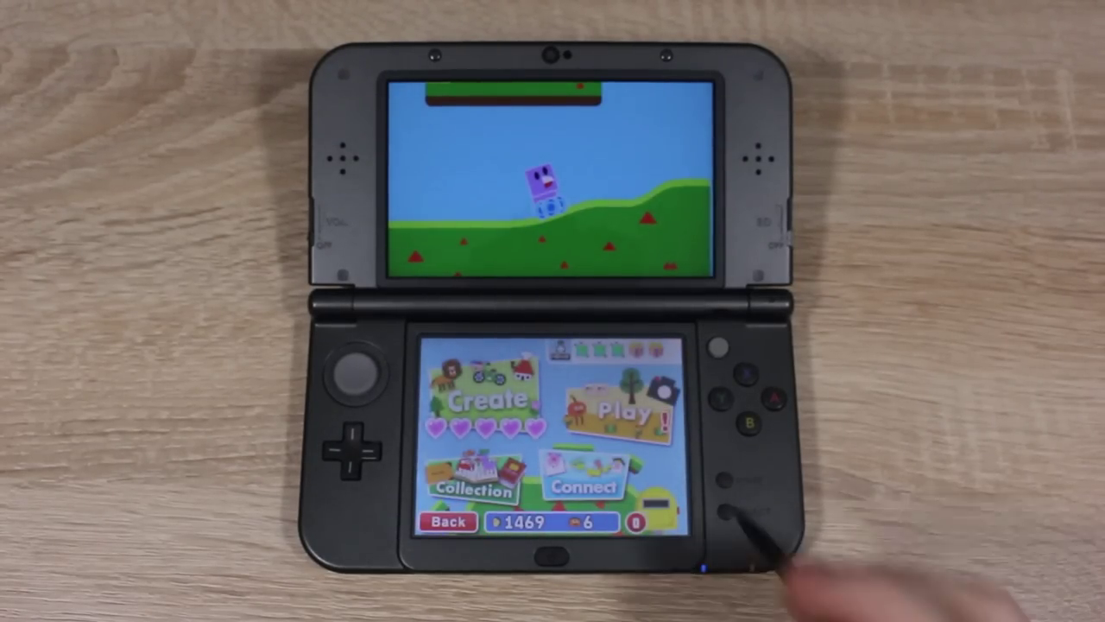
click(653, 420)
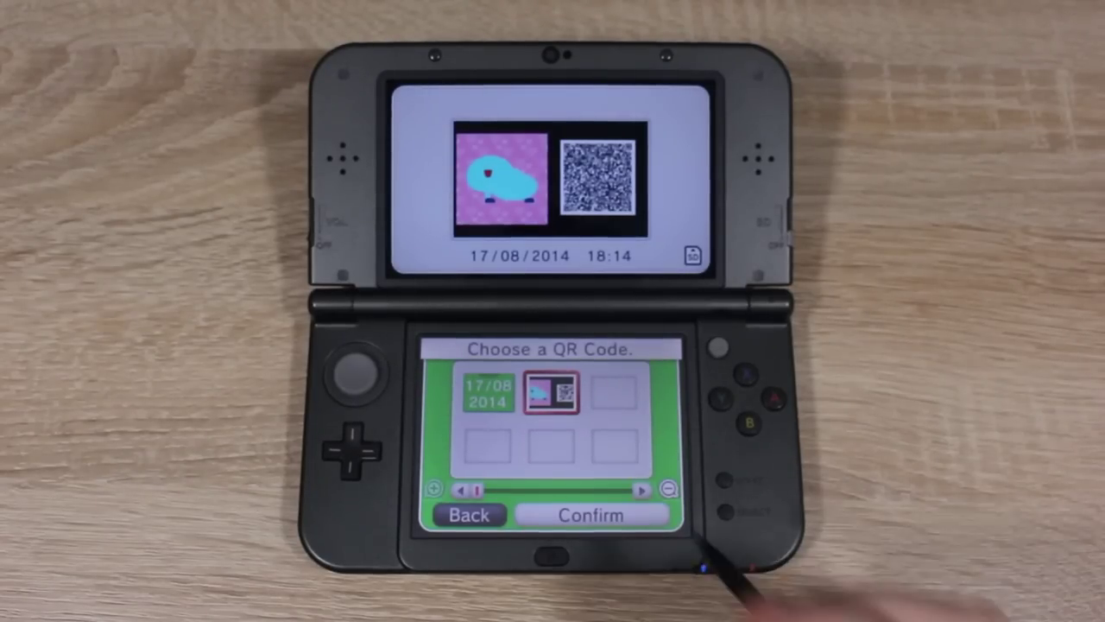
click(551, 393)
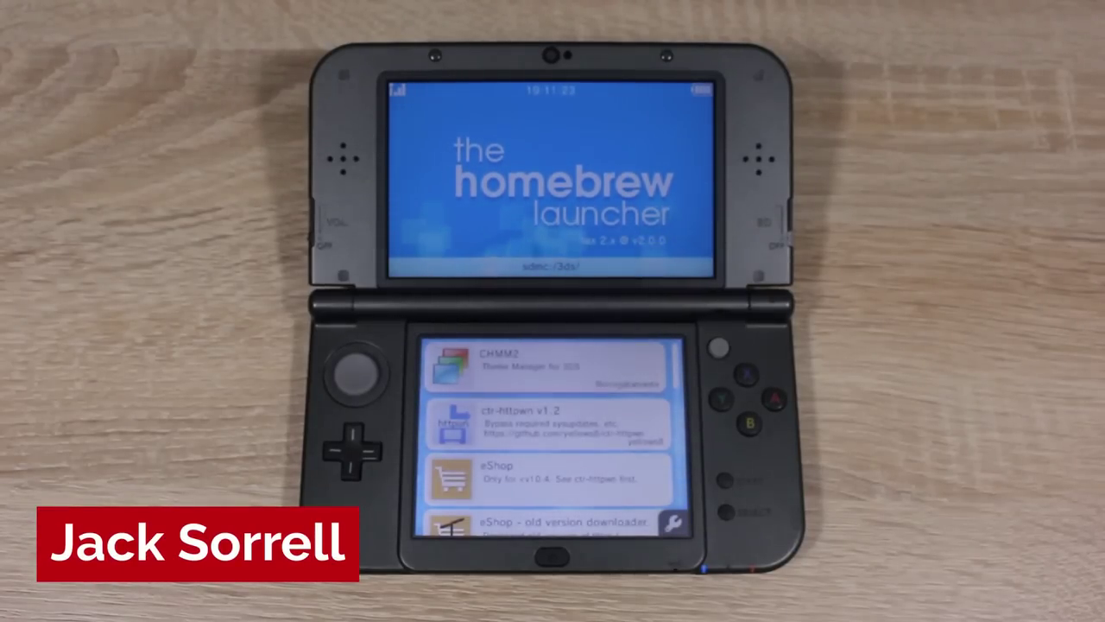
scroll(553, 441, down, 1)
scroll(620, 501, down, 3)
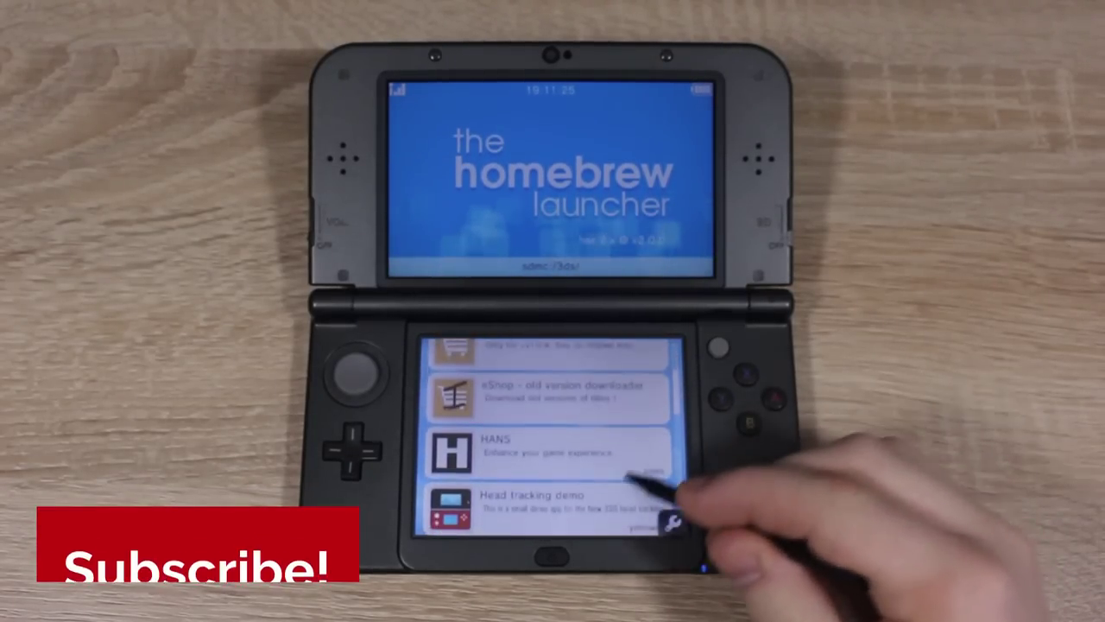
scroll(644, 430, up, 4)
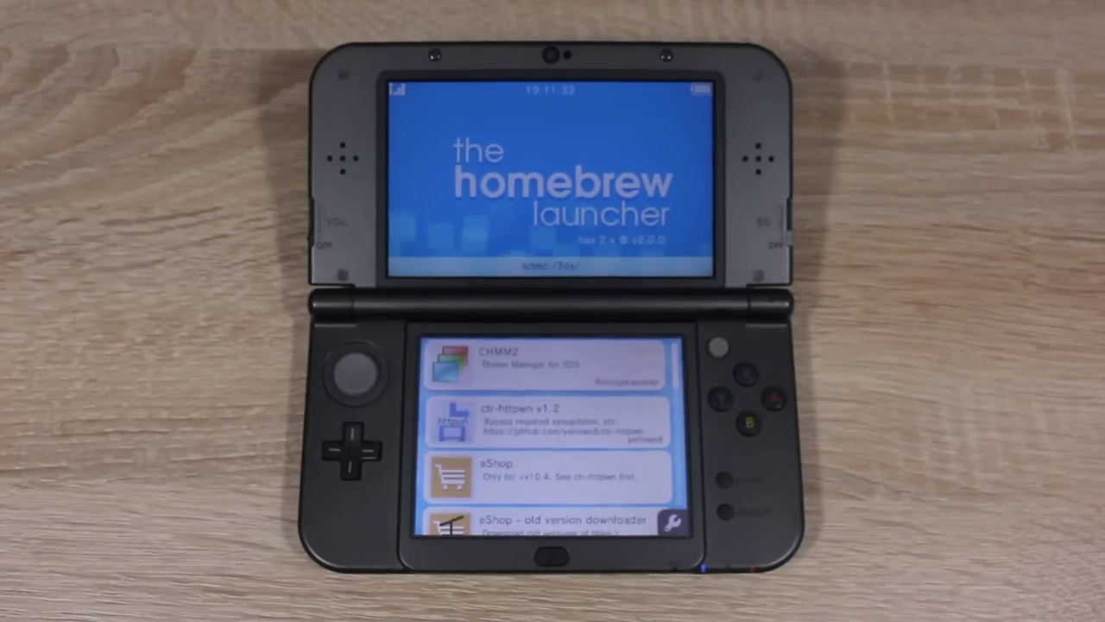
key(Return)
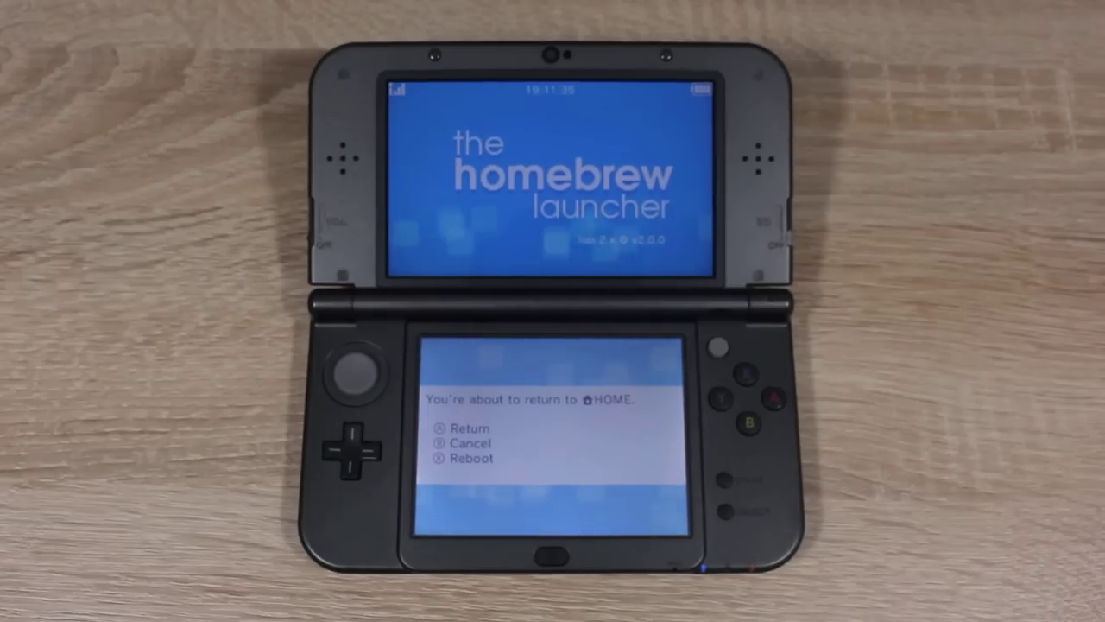